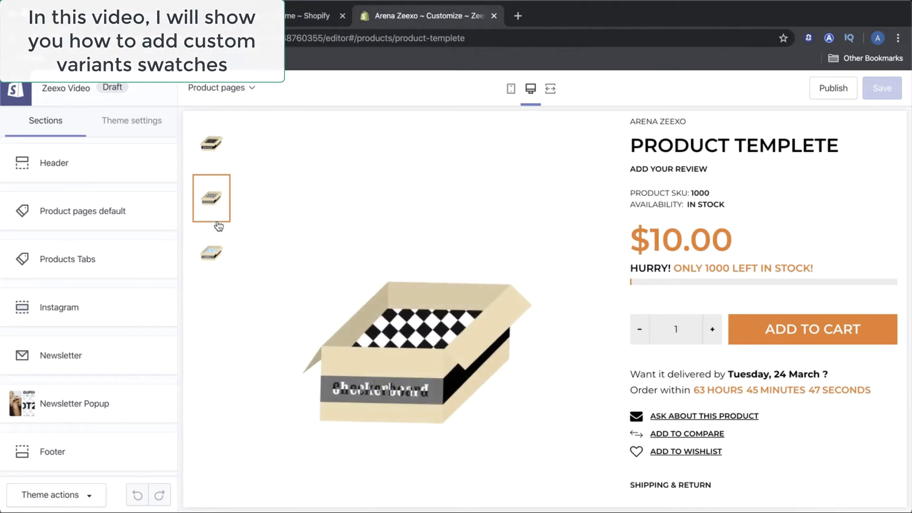
Preview the Iceberg, Checkerboard and Galaxy images in the product page gallery.
click(222, 258)
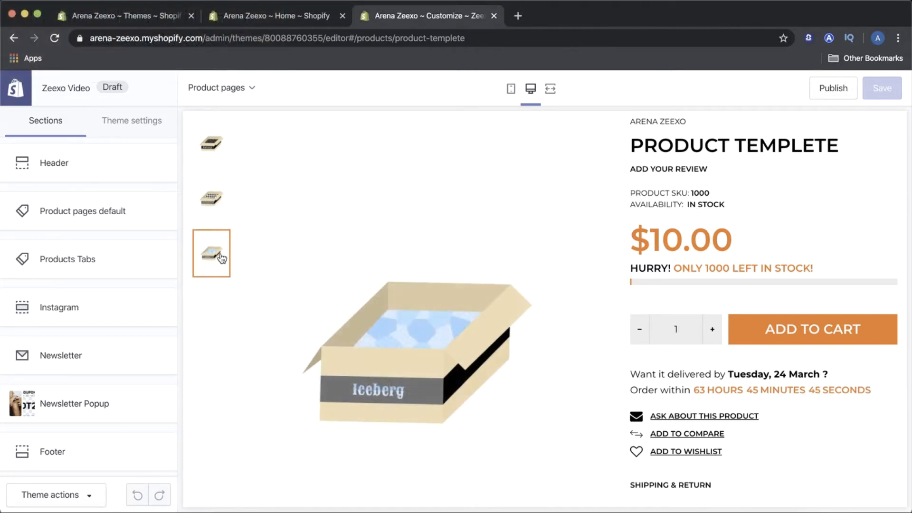
click(212, 198)
click(219, 154)
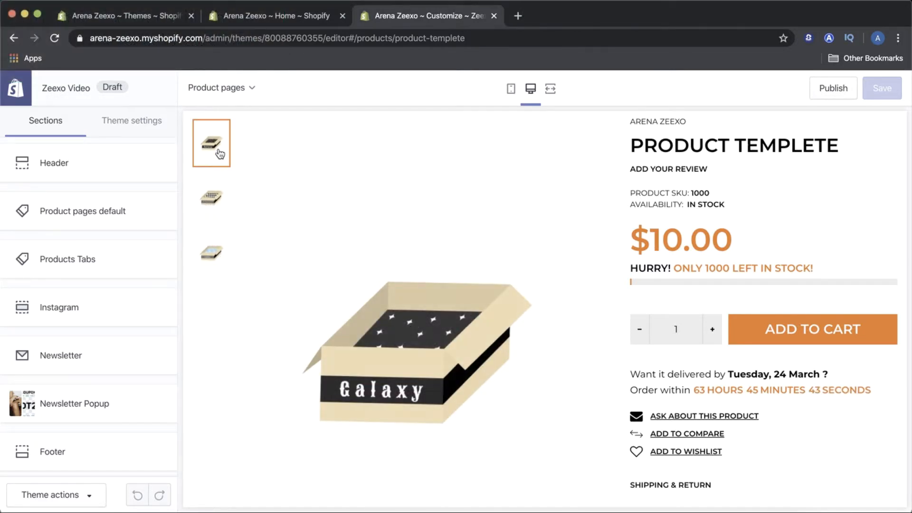
Search the store admin's product list for "temp" and open the Product Templete product.
click(265, 19)
click(78, 170)
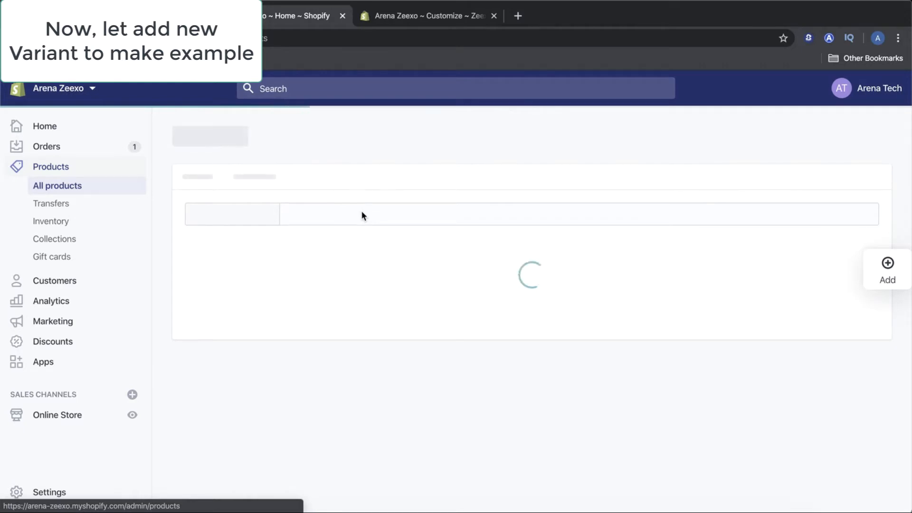
click(354, 239)
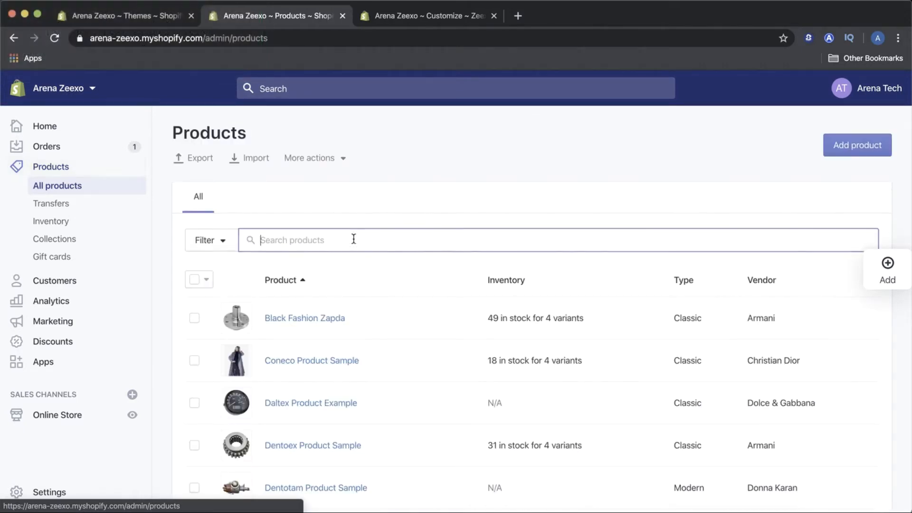
click(380, 287)
click(397, 246)
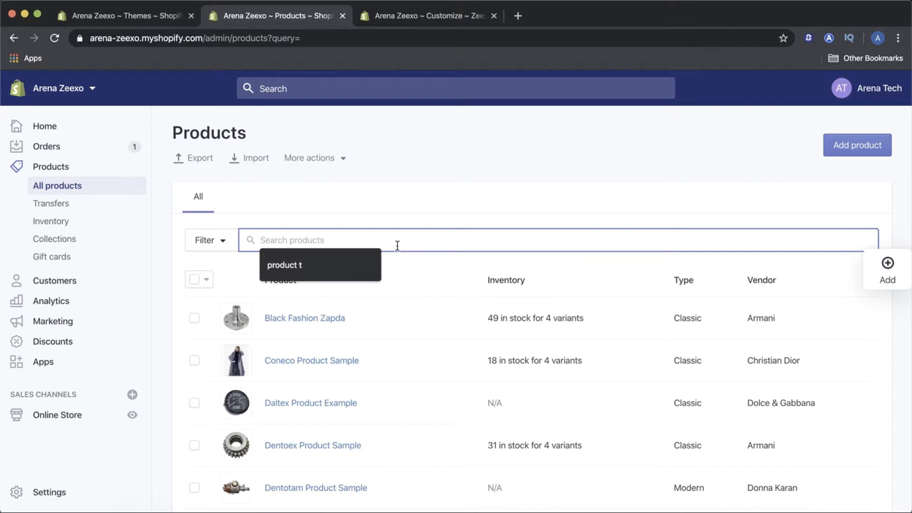
text(templ)
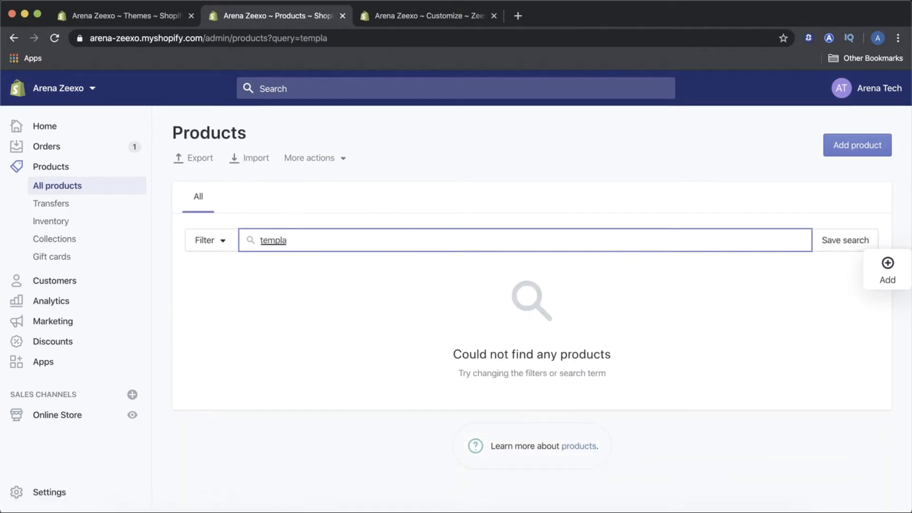
key(BackSpace)
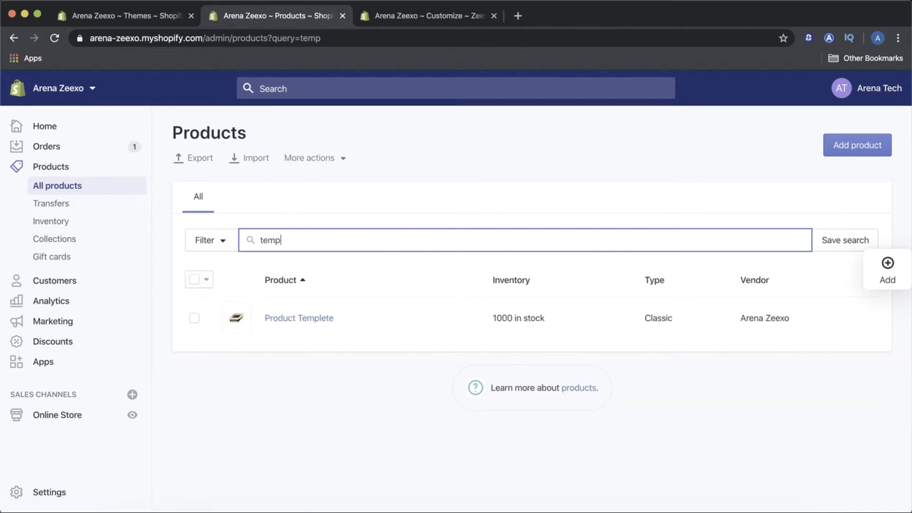
click(307, 318)
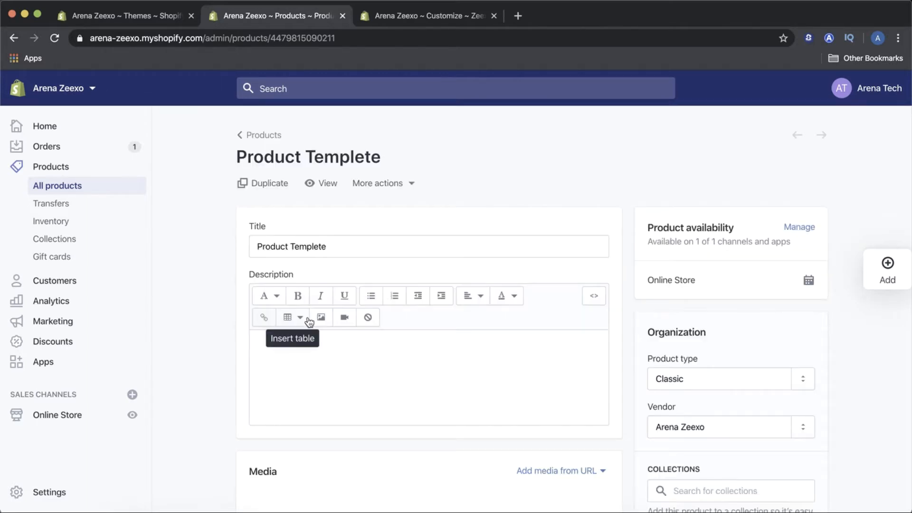
Correct the product title to "Product Template".
click(318, 245)
key(BackSpace)
text(a)
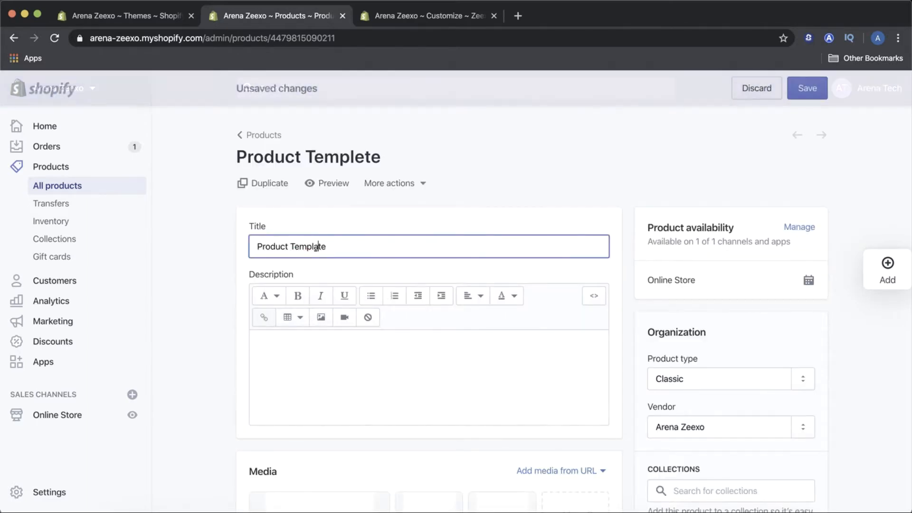
click(418, 270)
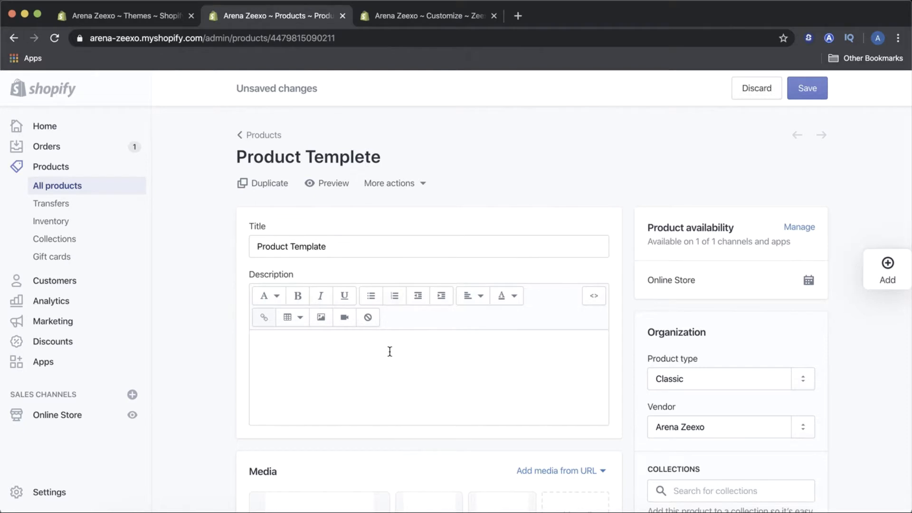
Enable multiple options for the product and name the first variant option Color.
scroll(390, 352, down, 8)
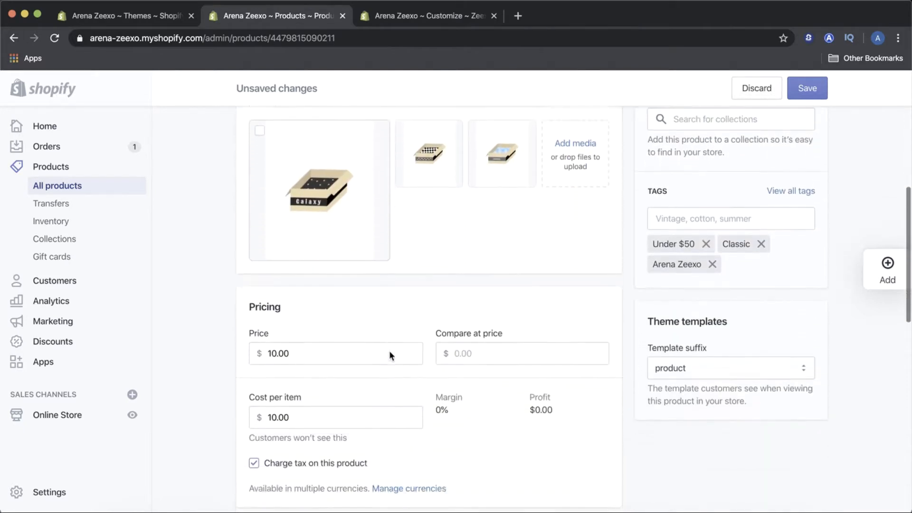
scroll(389, 353, down, 10)
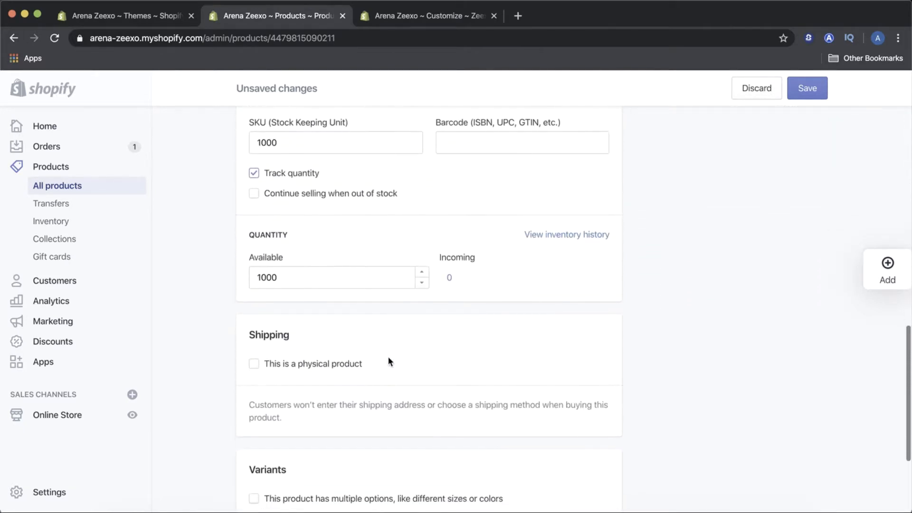
scroll(387, 356, down, 3)
click(255, 338)
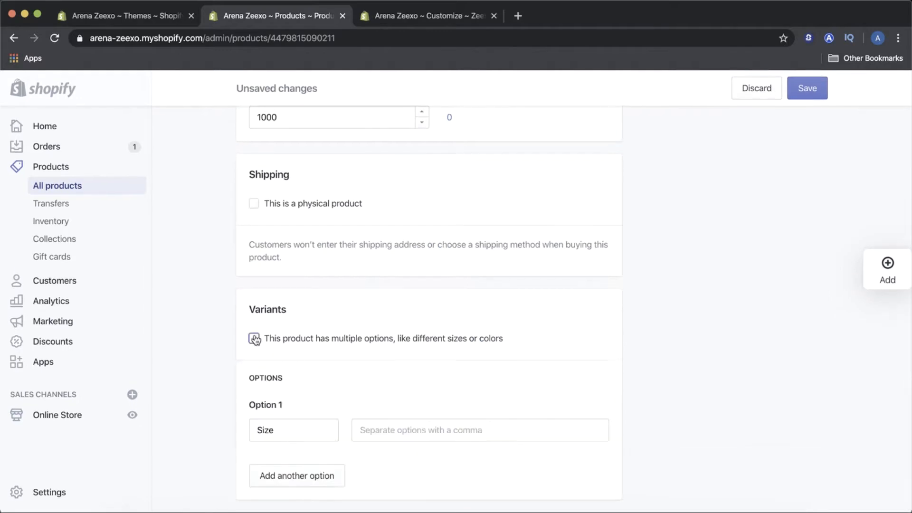
click(281, 430)
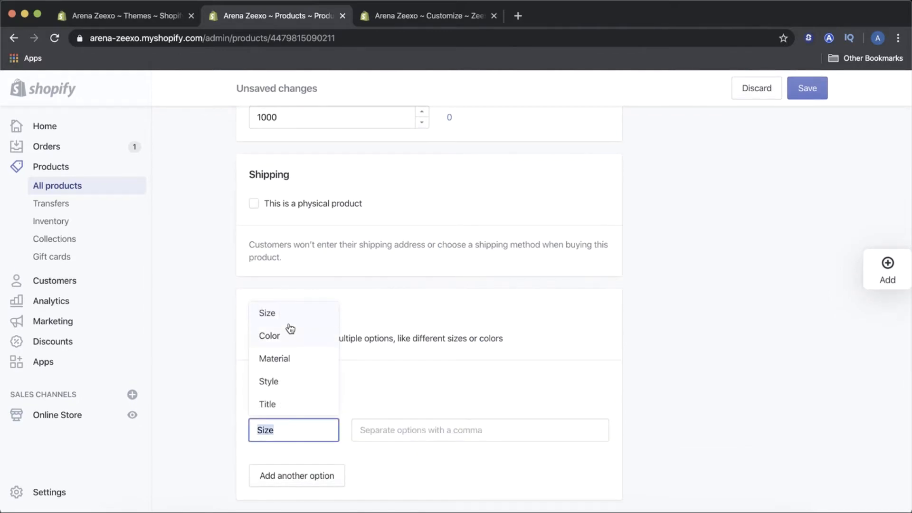
click(288, 334)
Enter Galaxy, Checkerboard and Iceberg as the values of the Color option.
click(387, 422)
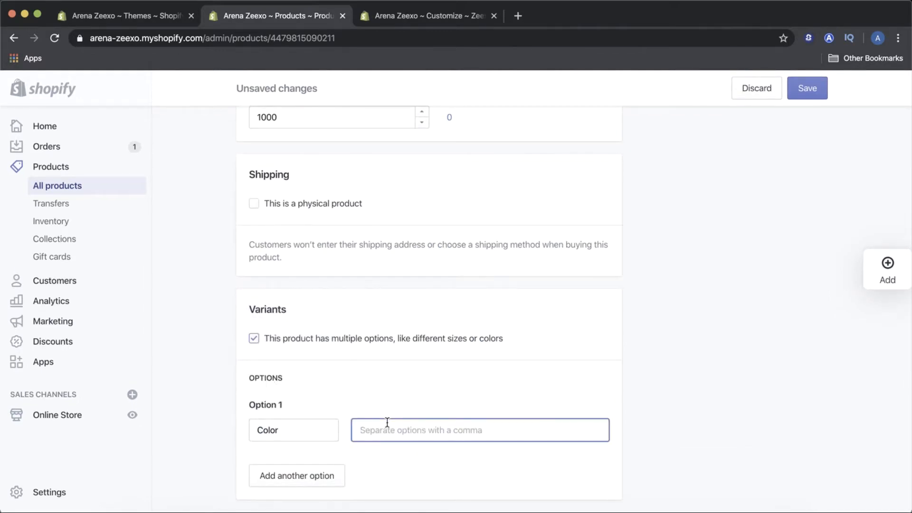
text(G)
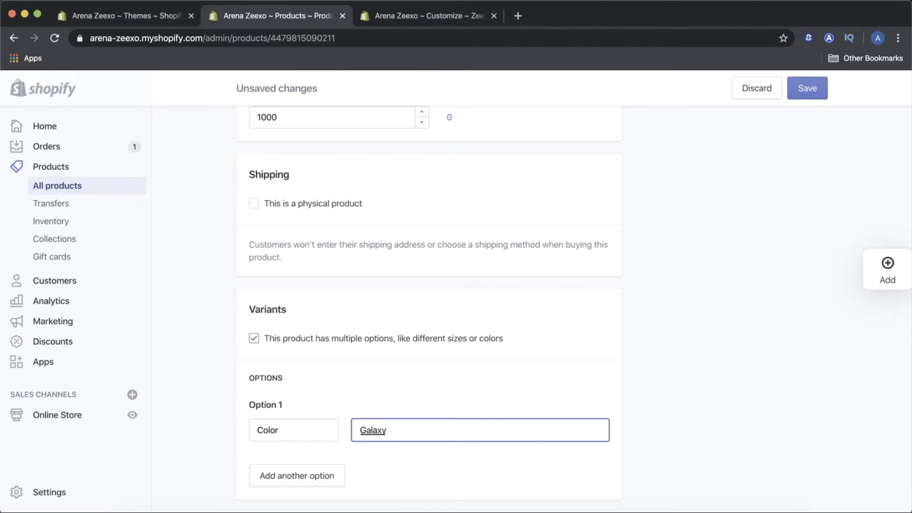
text(alaxy)
key(Return)
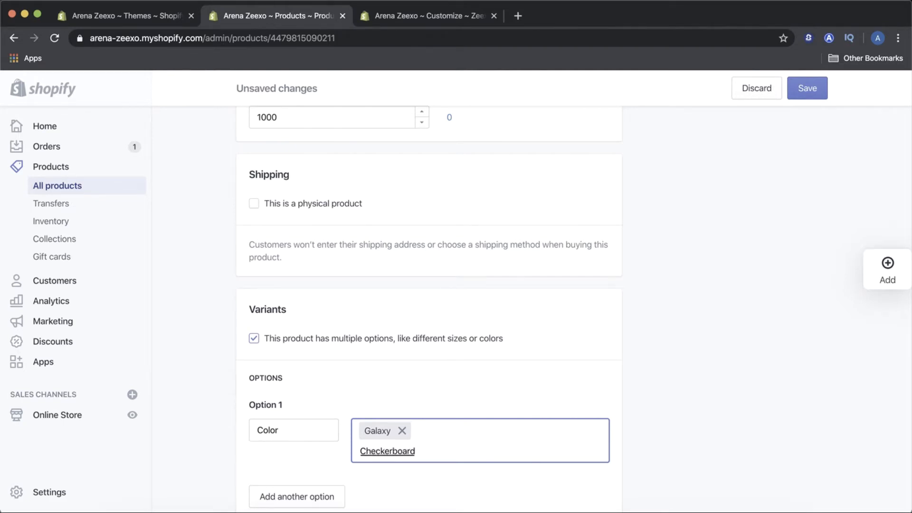
text(Checkerboard)
key(Return)
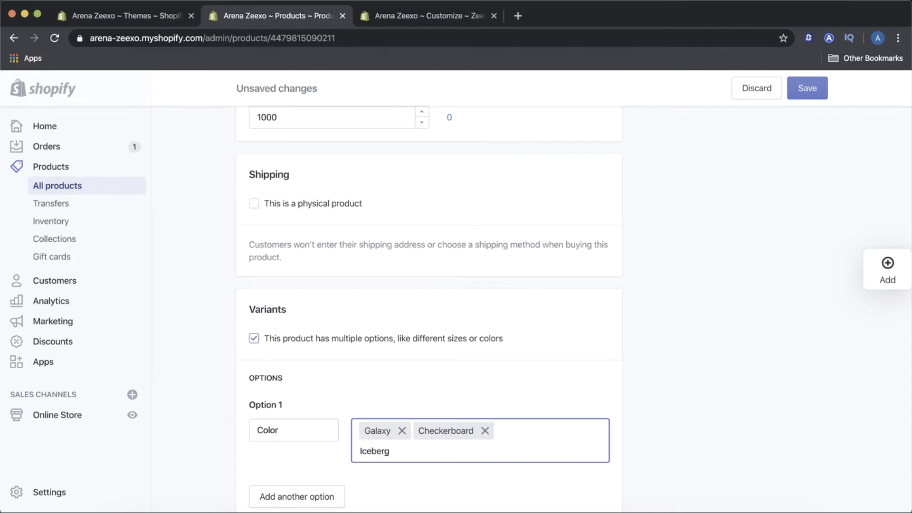
key(Return)
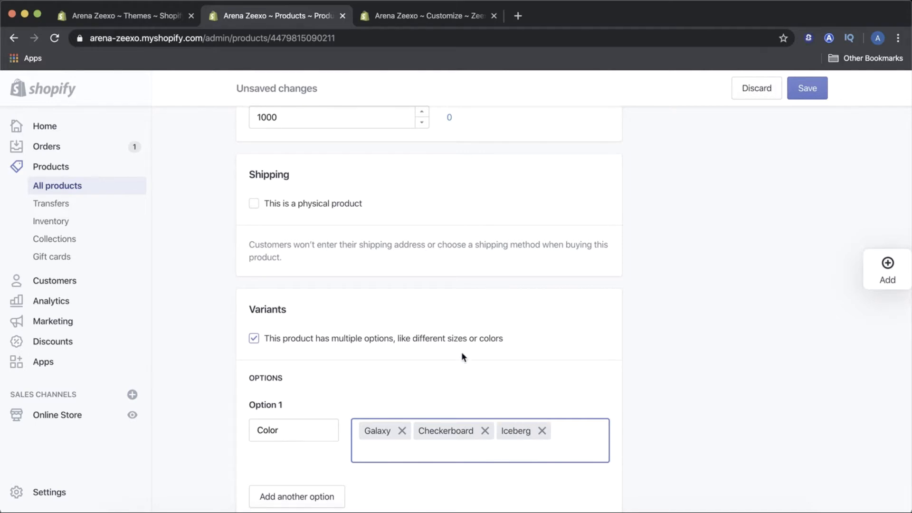
Review the generated color variants and save the product.
scroll(463, 357, down, 5)
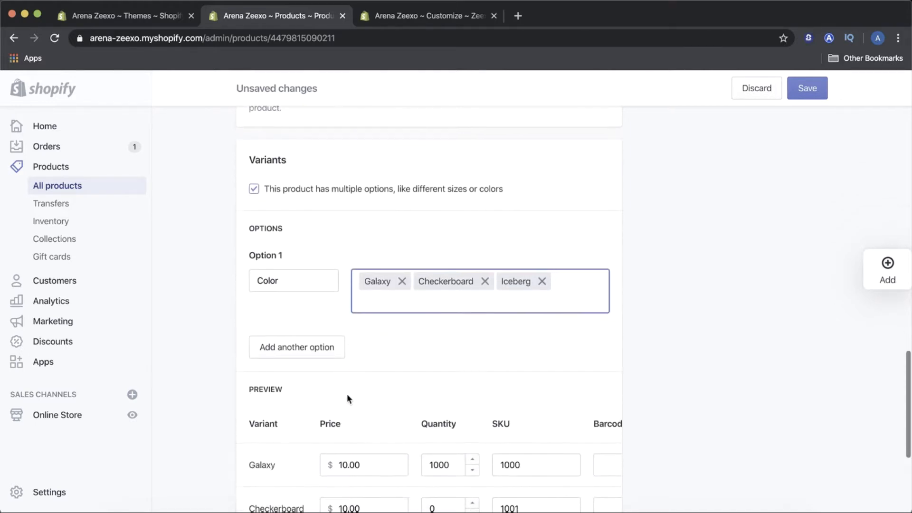
scroll(331, 323, down, 5)
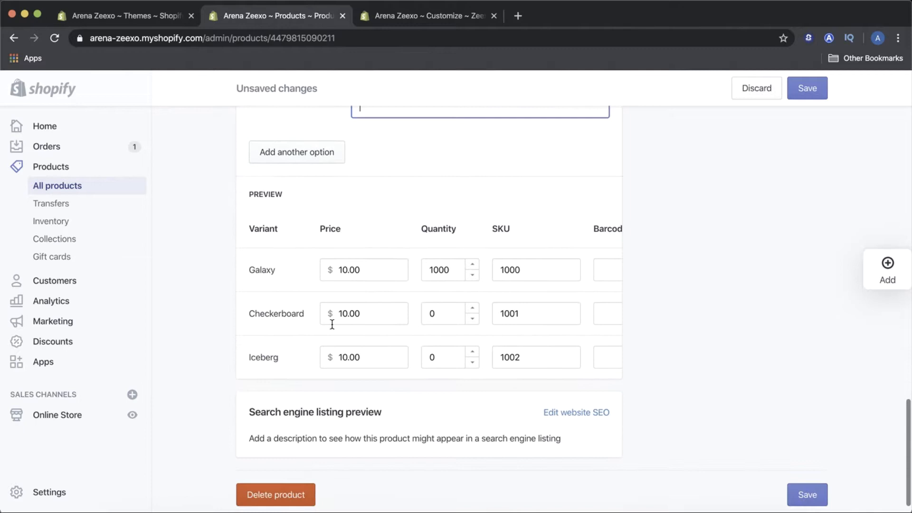
click(293, 274)
click(246, 272)
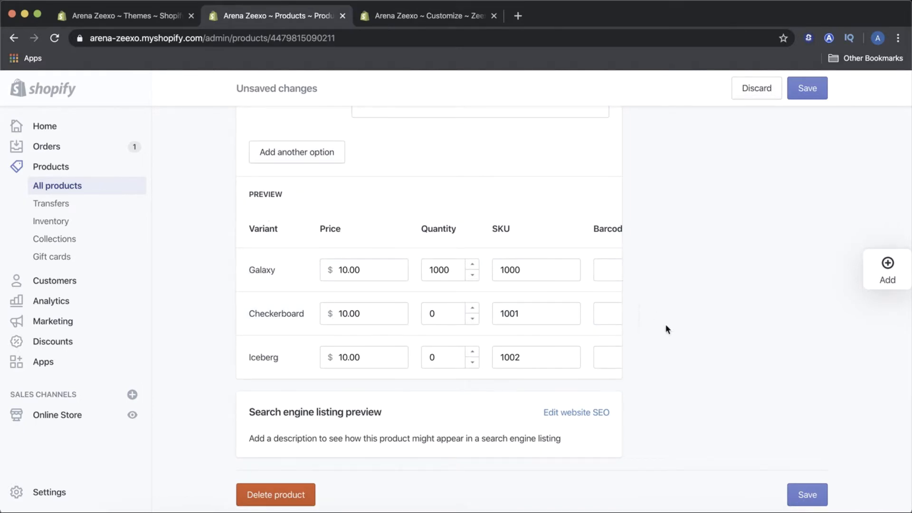
click(809, 493)
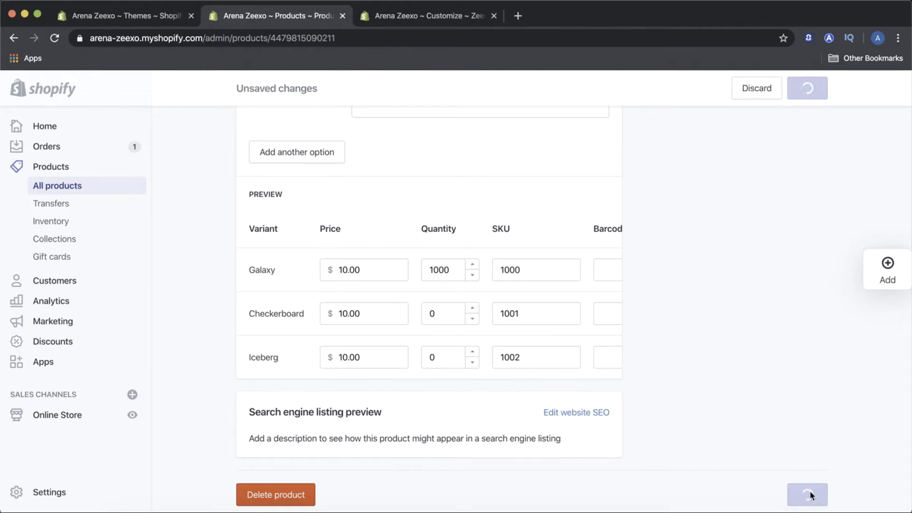
Set the quantity of the Checkerboard variant to 6 and of the Iceberg variant to 7.
scroll(440, 457, down, 10)
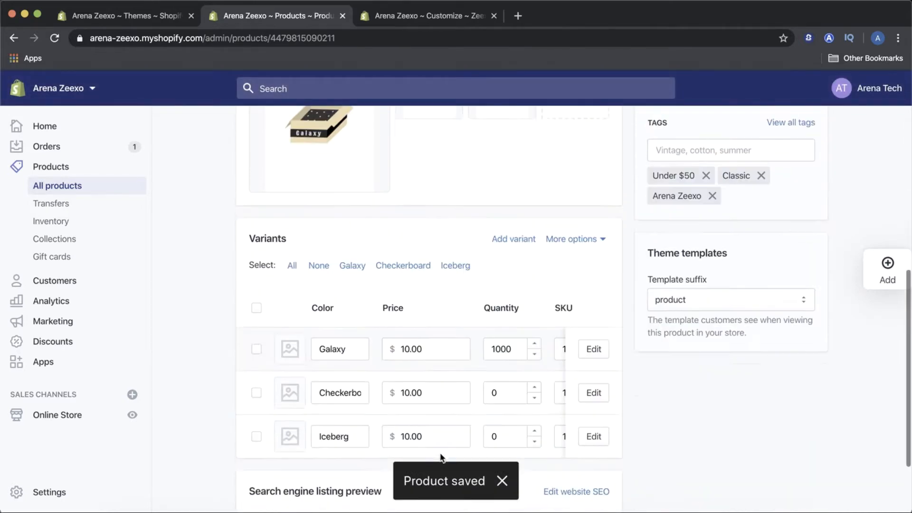
scroll(441, 458, down, 2)
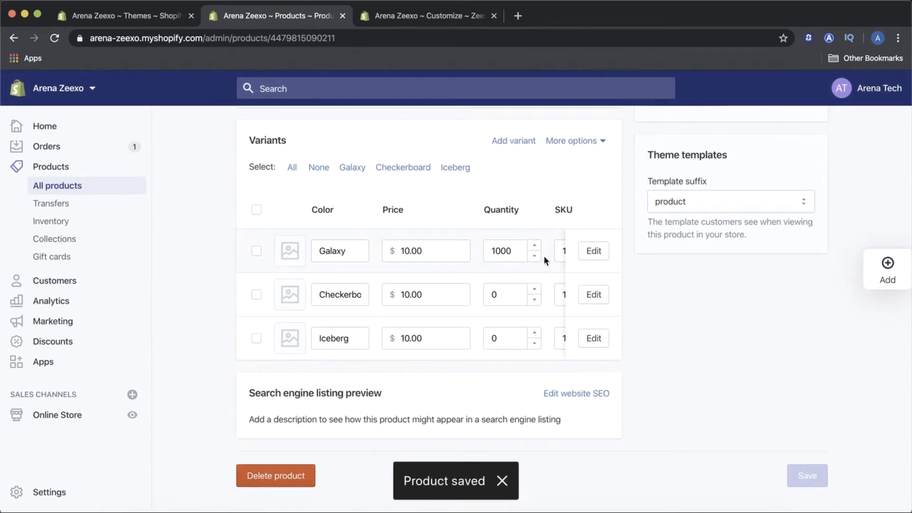
click(535, 287)
click(535, 287)
click(535, 287)
click(535, 287)
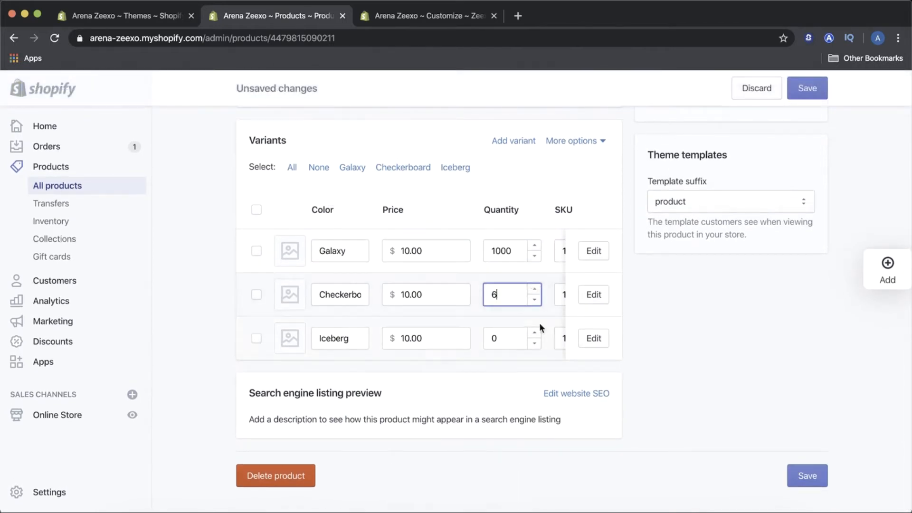
click(535, 334)
click(536, 333)
click(536, 334)
click(535, 334)
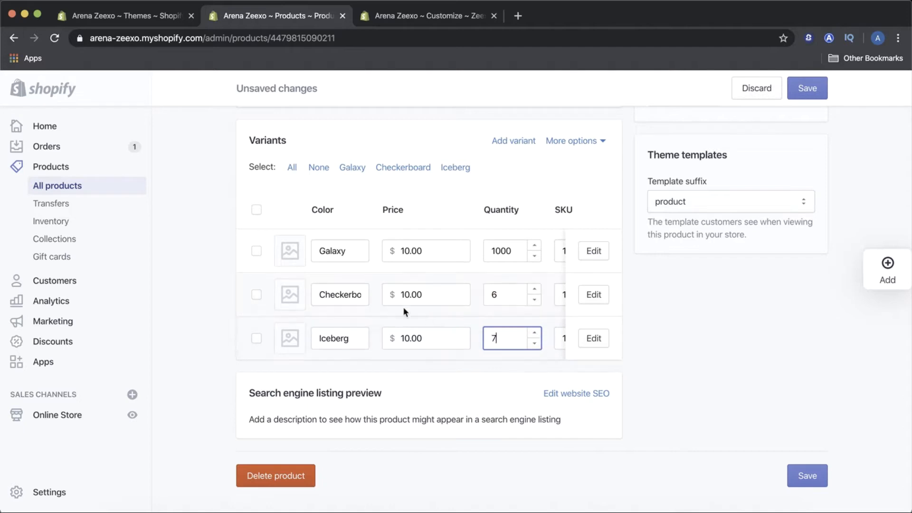
Assign the matching box image to each of the Galaxy, Checkerboard and Iceberg variants.
click(294, 258)
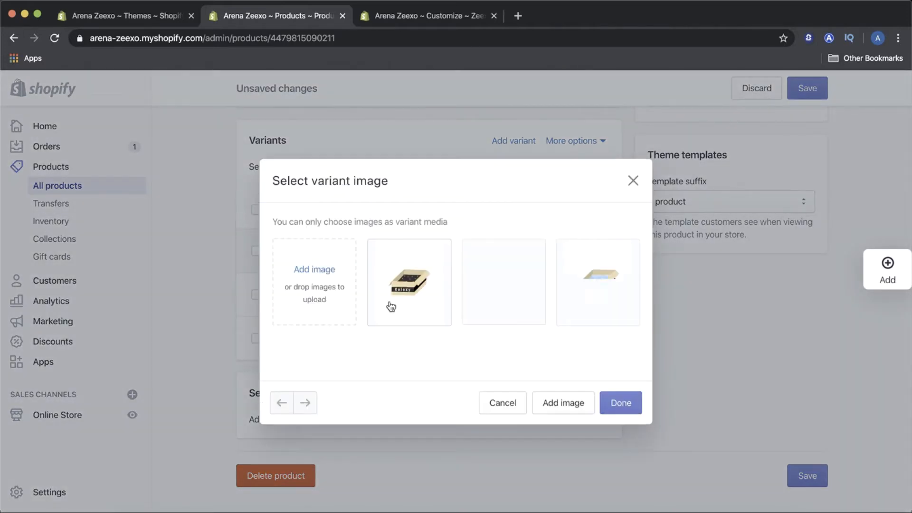
click(390, 305)
click(615, 403)
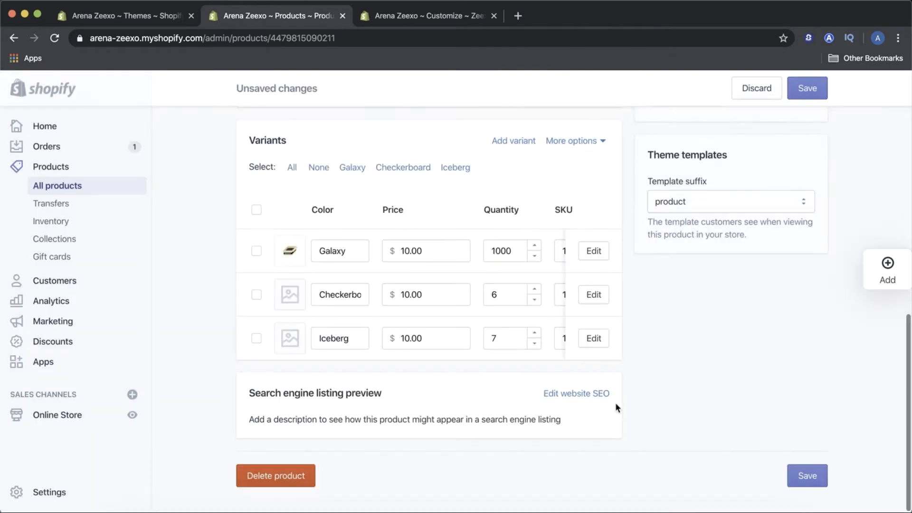
click(290, 307)
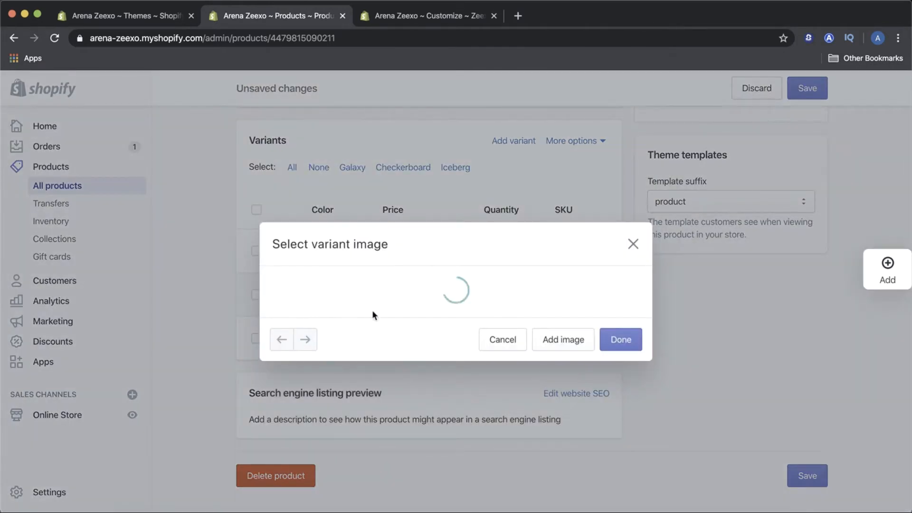
click(498, 291)
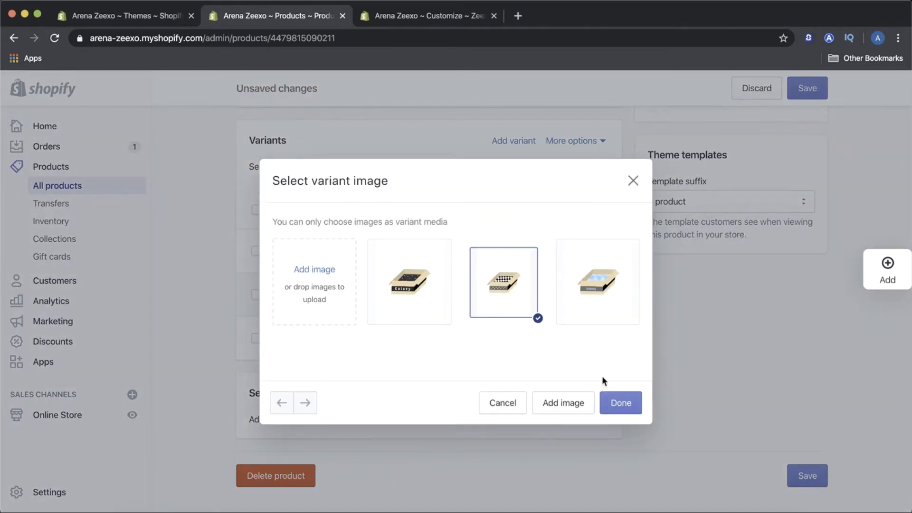
click(621, 403)
click(285, 342)
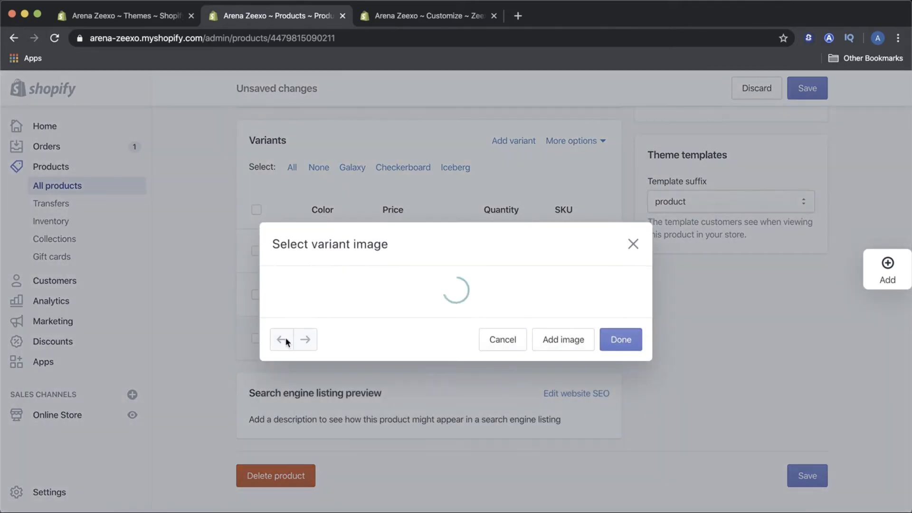
click(599, 297)
click(623, 401)
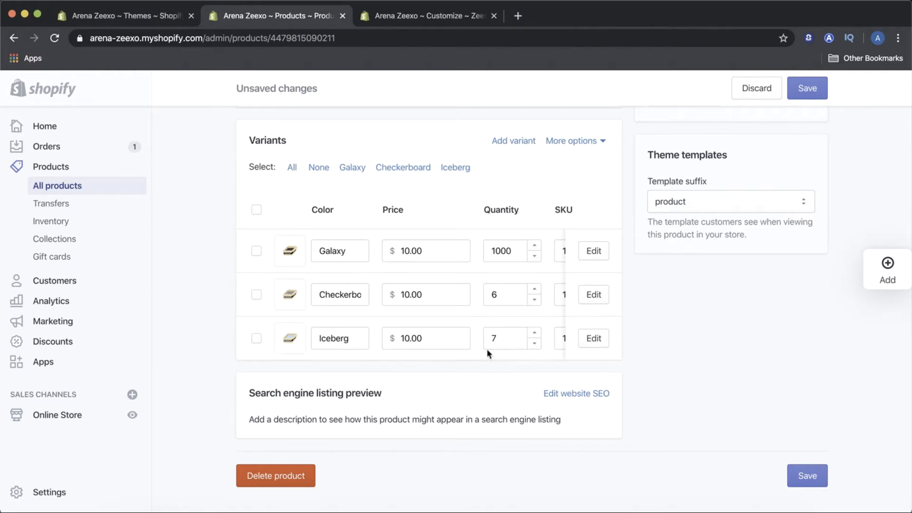
Save the product with its variant quantities and images, and return to the theme customizer.
click(791, 473)
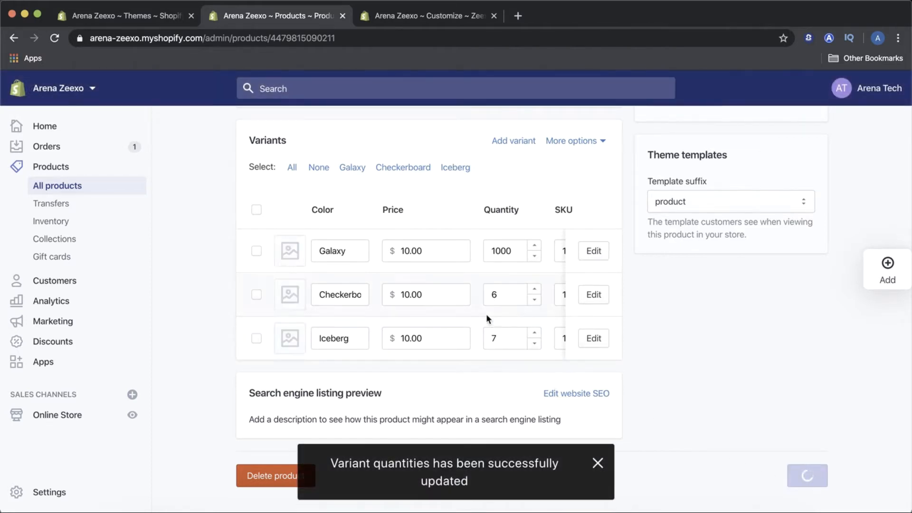
click(426, 16)
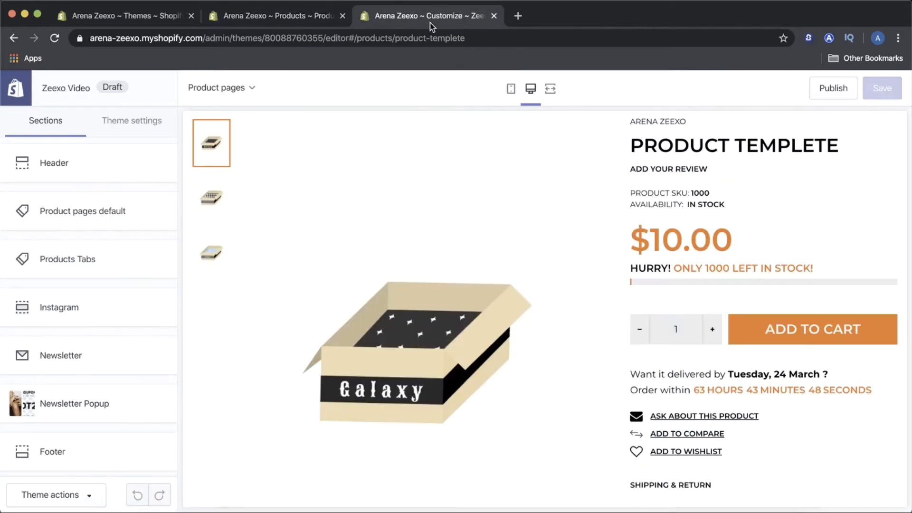
Reload the product page preview and check the color swatches shown for the product.
click(631, 39)
key(Return)
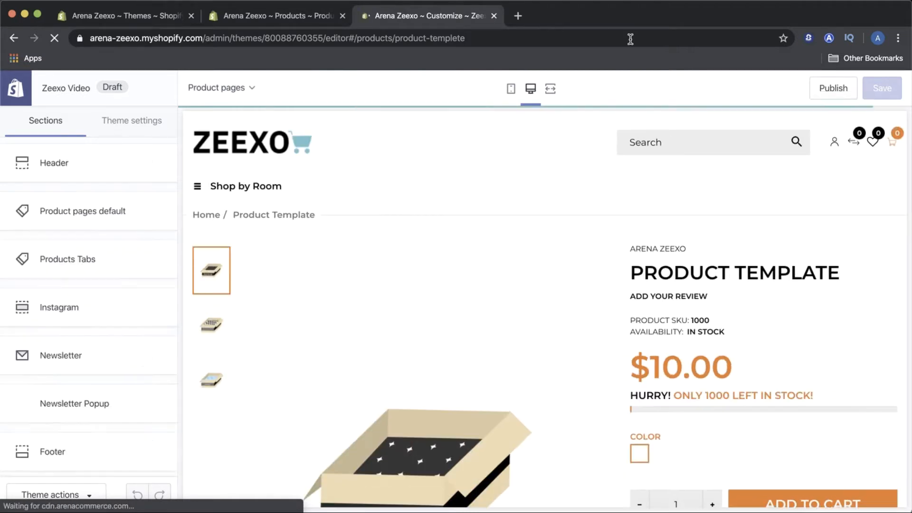
scroll(661, 352, down, 2)
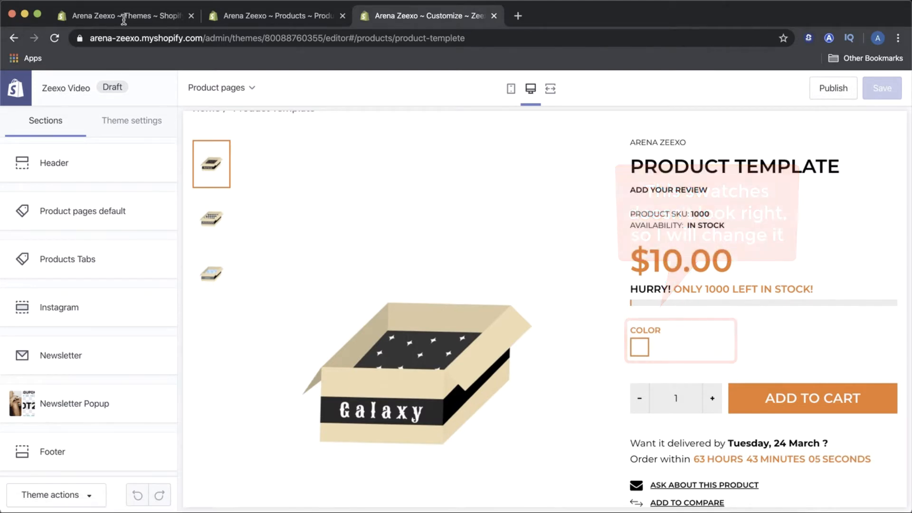
Open the code editor for the Zeexo Video theme from the theme library.
click(124, 16)
scroll(477, 389, up, 3)
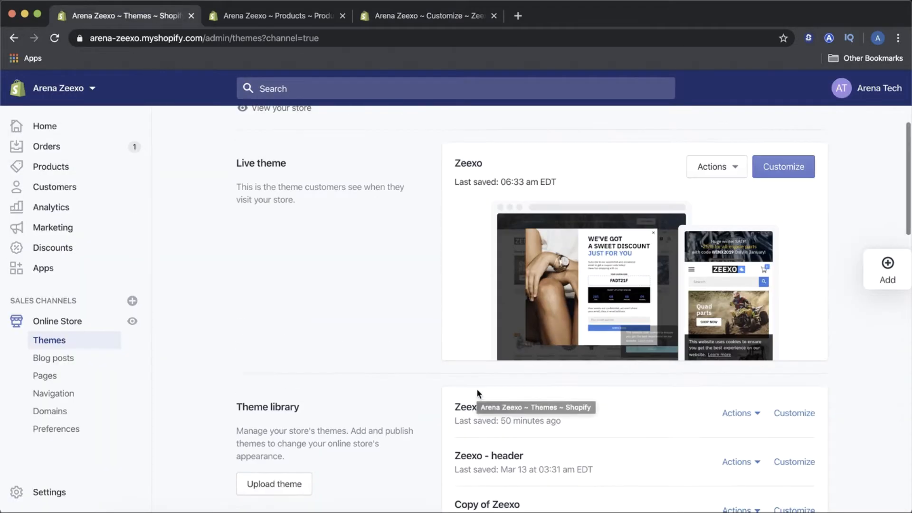
scroll(477, 388, down, 3)
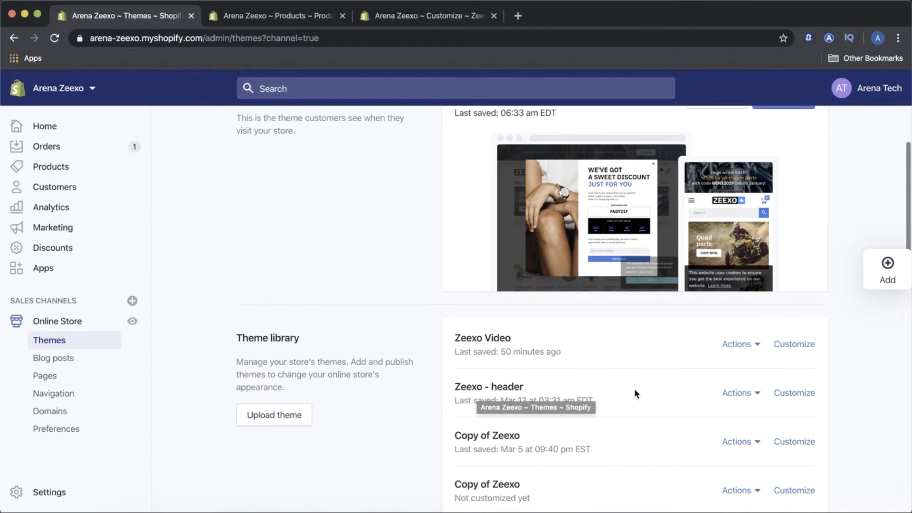
click(759, 344)
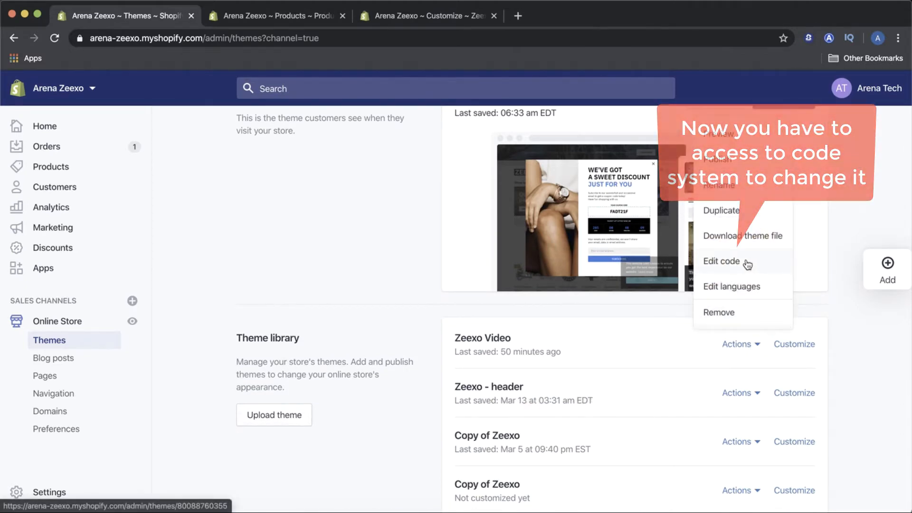
click(748, 264)
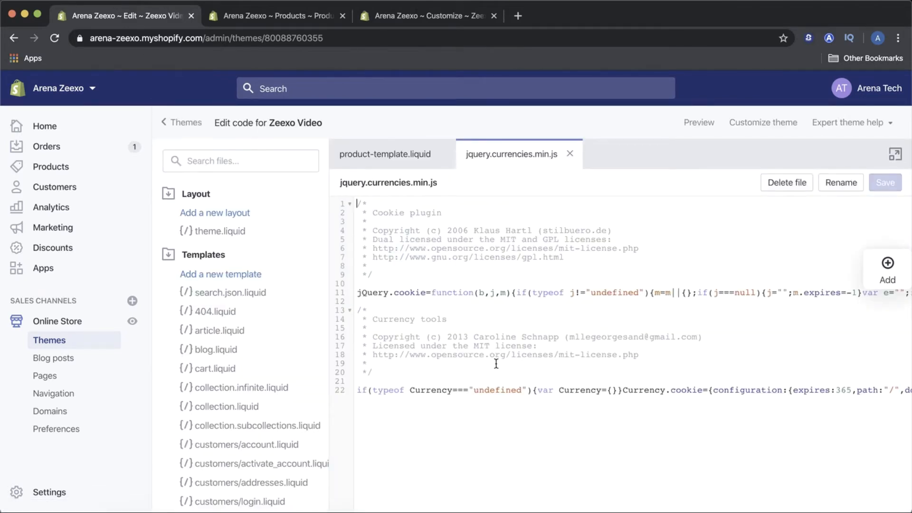
Upload the 34×34 swatch image galaxy.png as a new asset in the theme's Assets folder.
scroll(260, 374, down, 15)
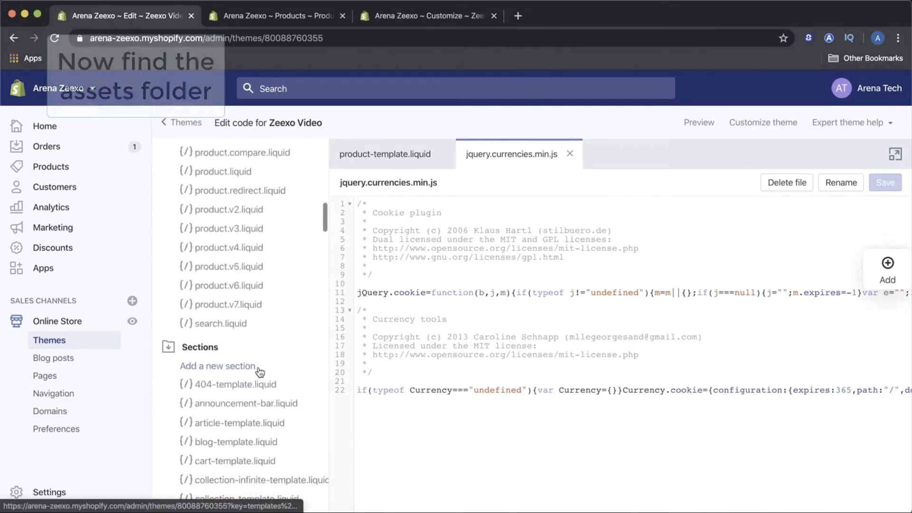
scroll(260, 373, down, 12)
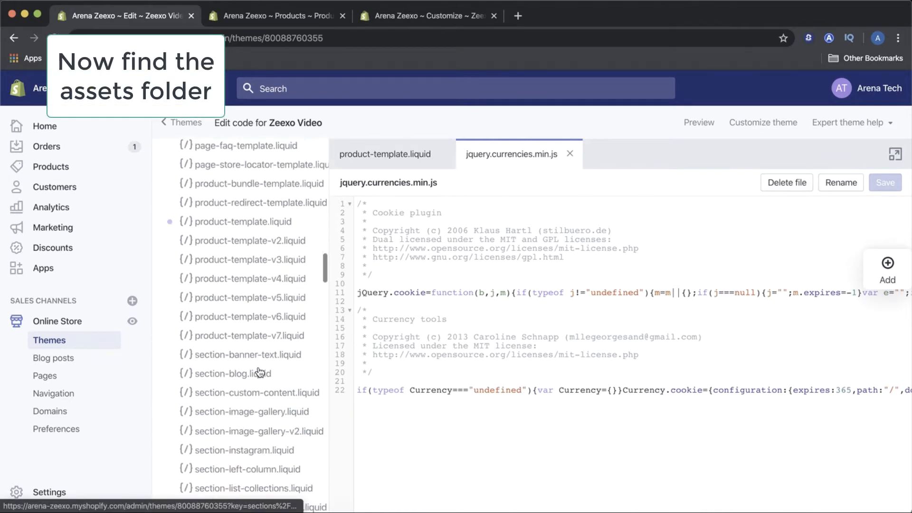
scroll(258, 366, down, 15)
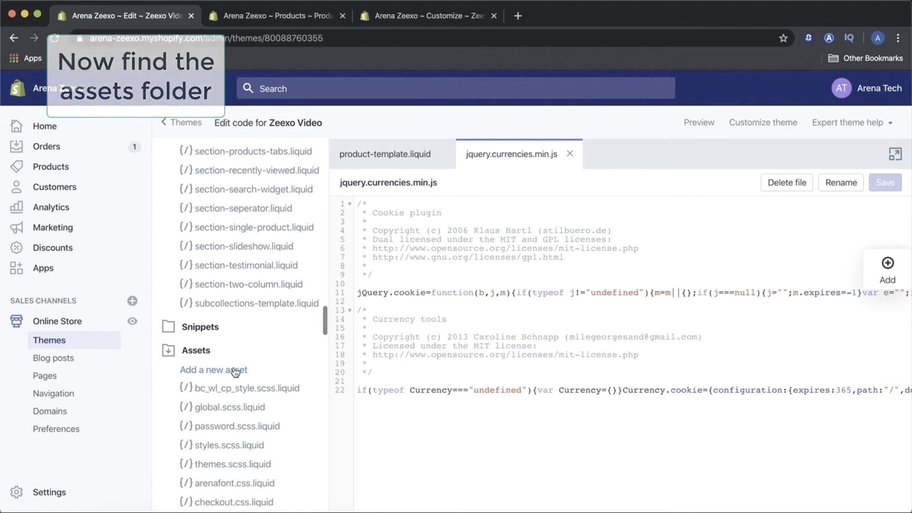
click(228, 370)
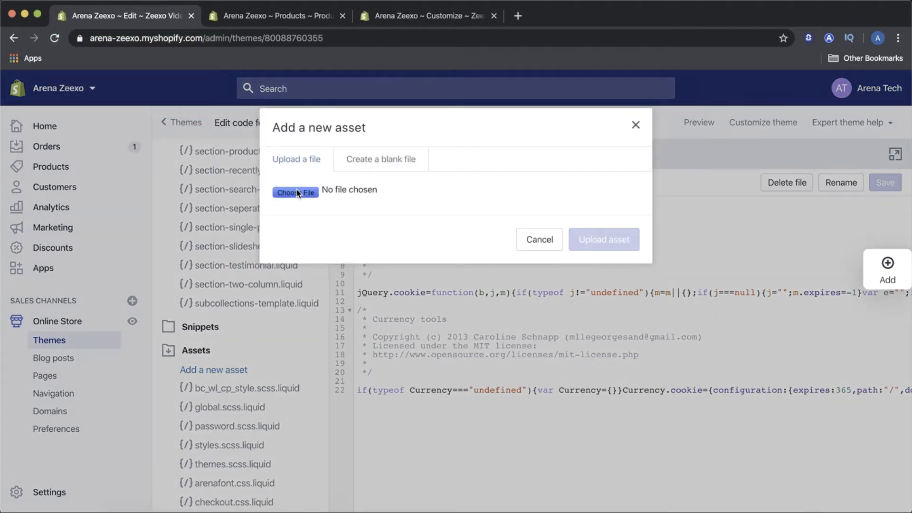
click(296, 190)
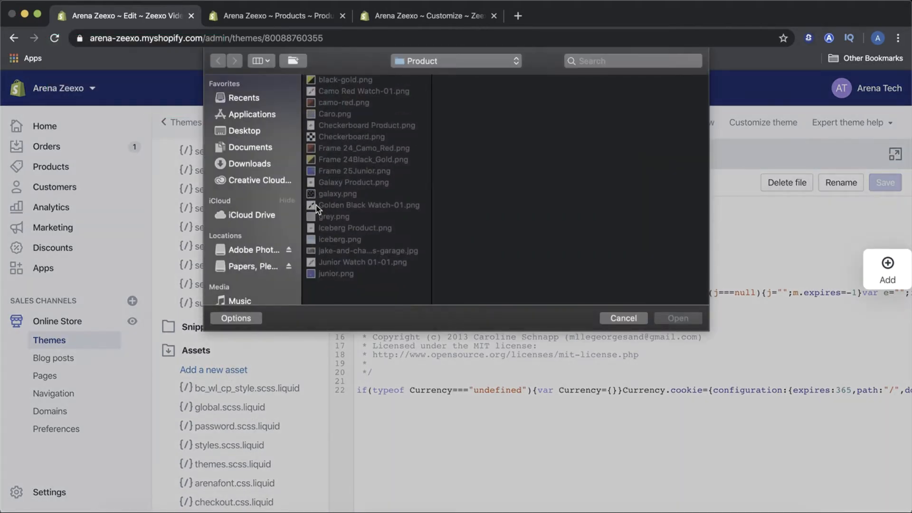
click(332, 194)
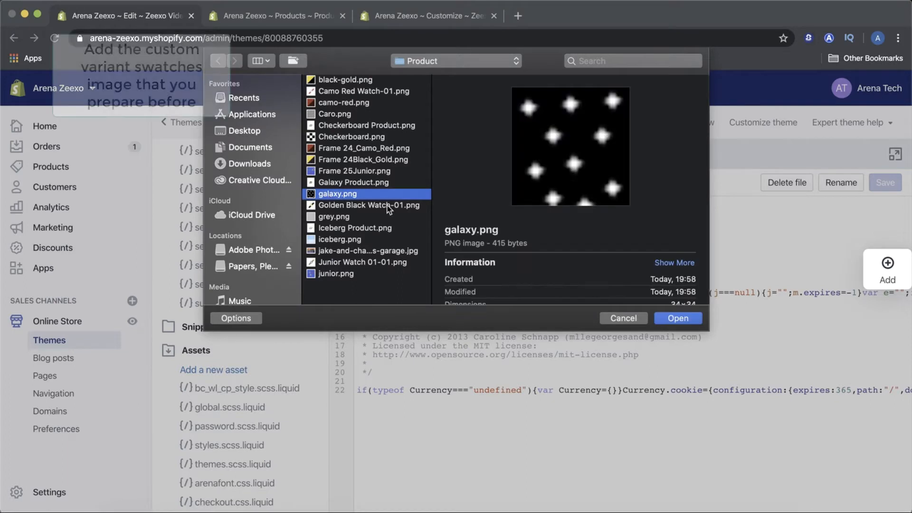
scroll(473, 247, down, 3)
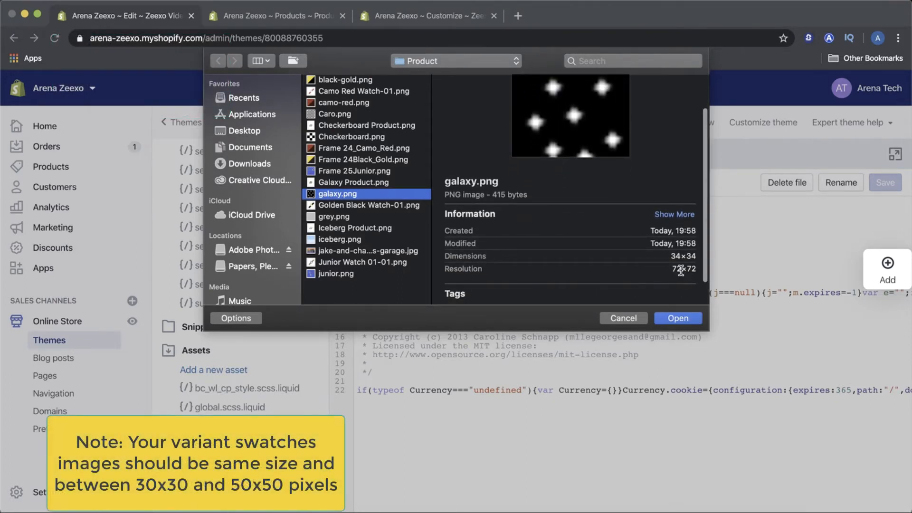
scroll(681, 270, up, 3)
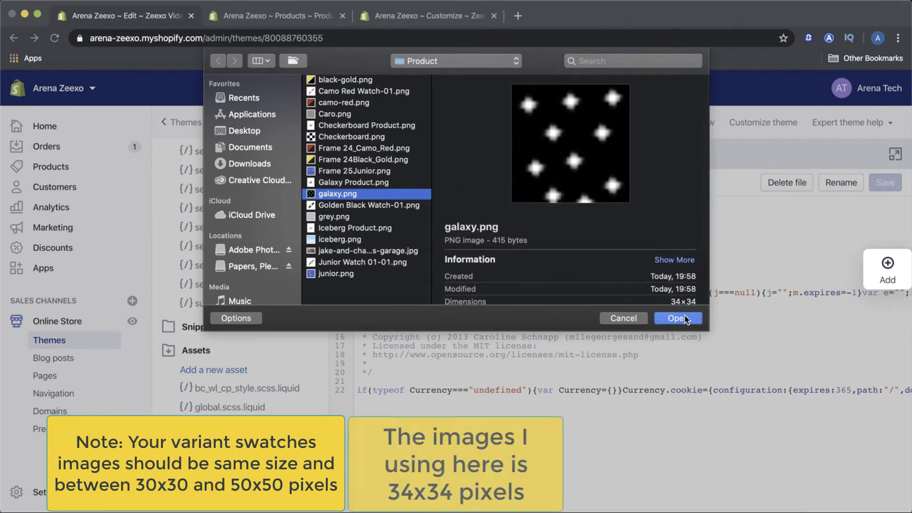
click(677, 318)
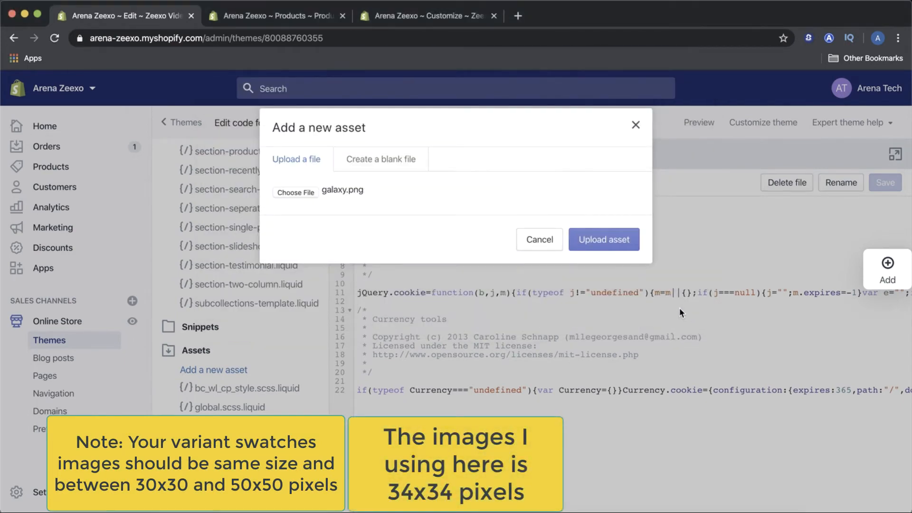
click(625, 239)
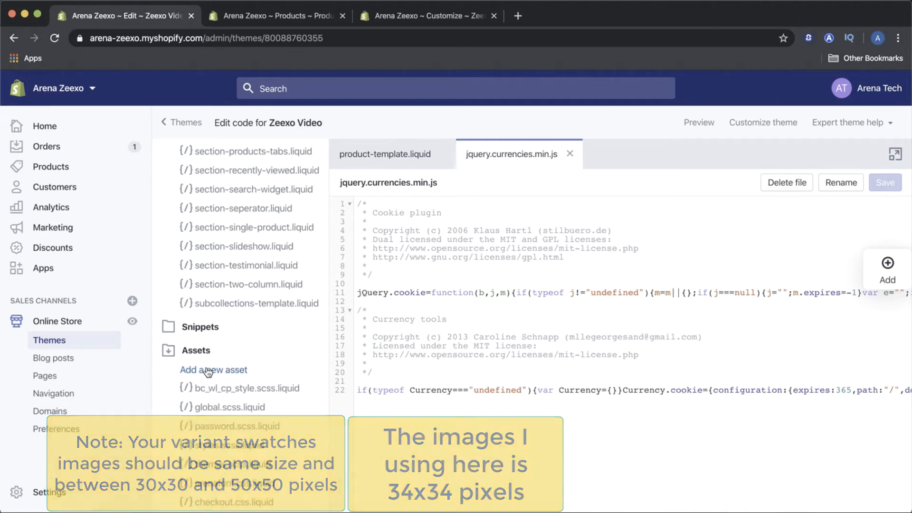
Upload the swatch image Checkerboard.png from the Product folder as a new theme asset.
click(208, 371)
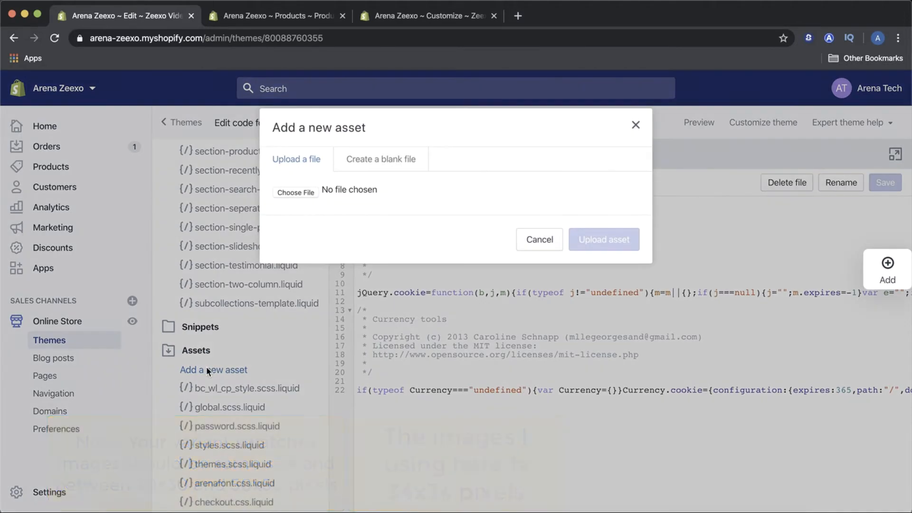
click(300, 193)
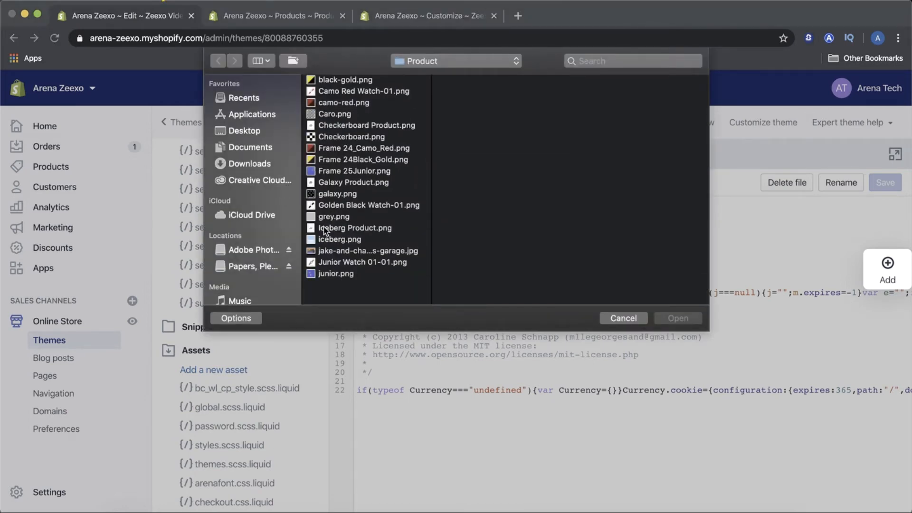
click(351, 136)
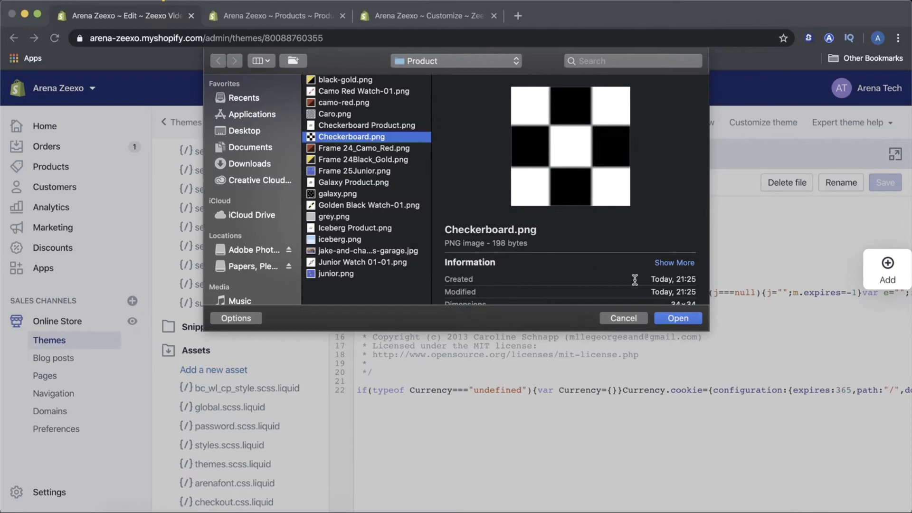
click(663, 318)
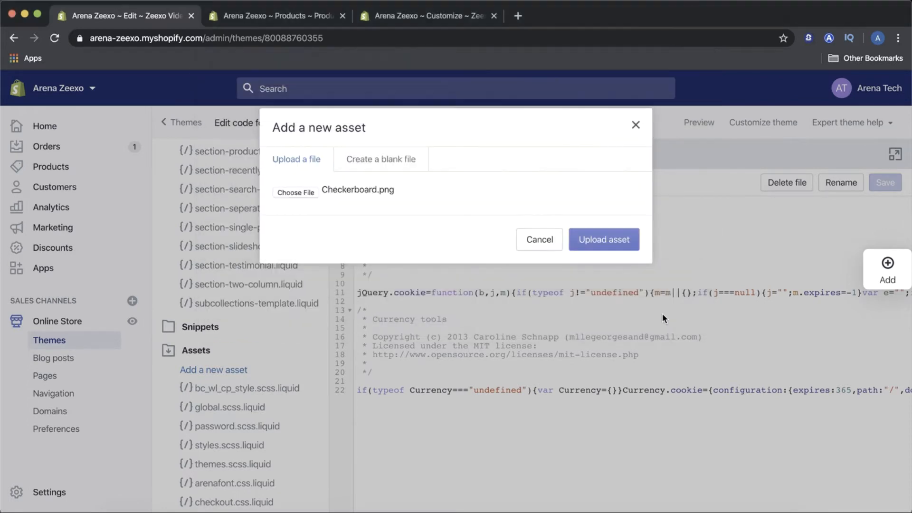
click(616, 238)
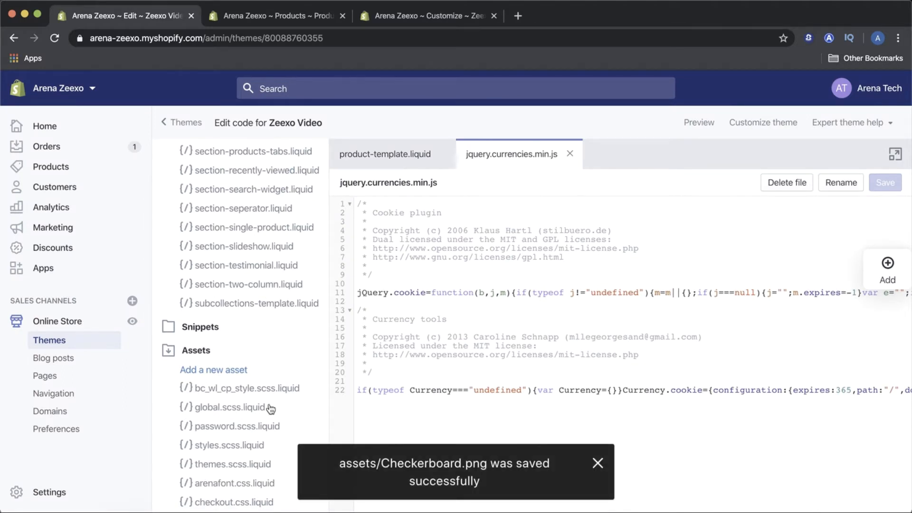
Upload the swatch image iceberg.png from the Product folder as a new theme asset.
click(241, 372)
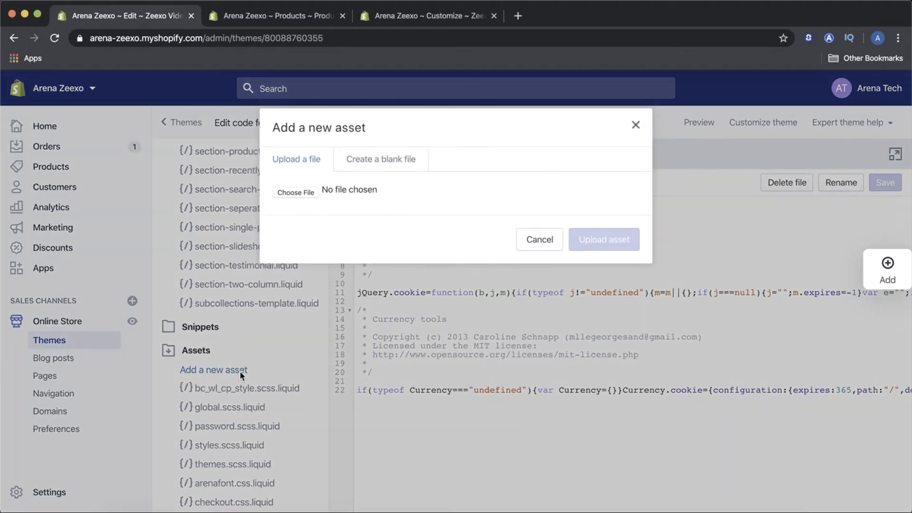
click(307, 195)
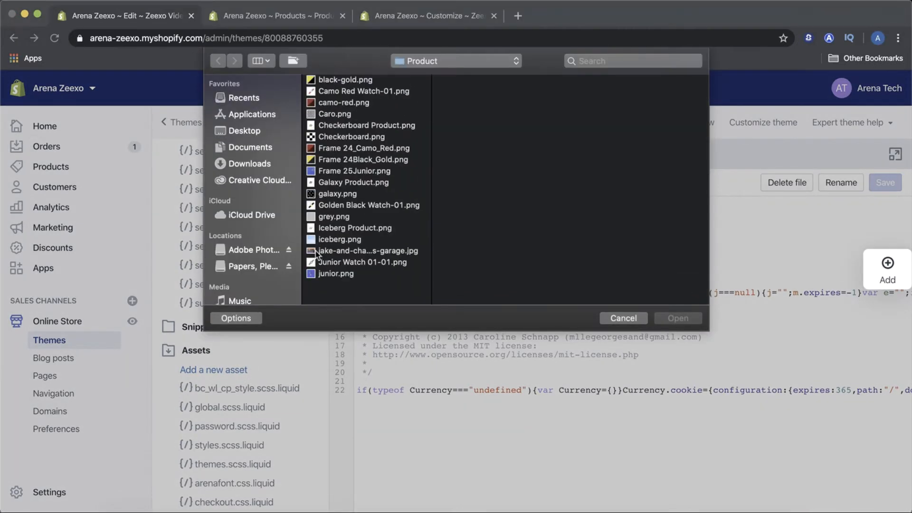
click(320, 240)
click(678, 318)
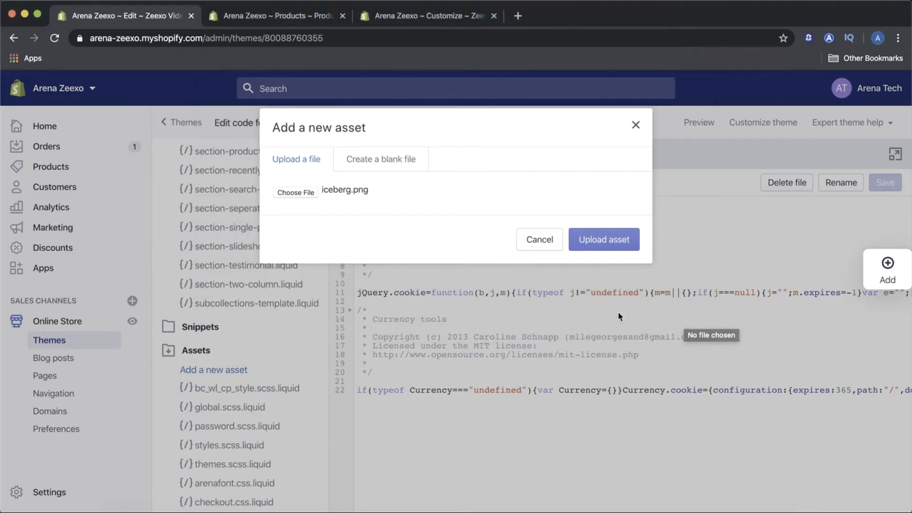
click(610, 240)
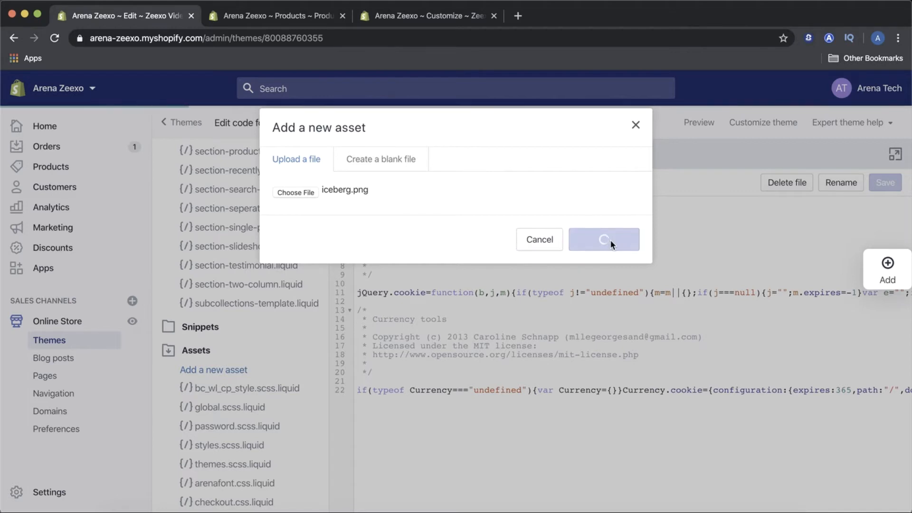
Return to the theme customizer, reload it and check the Galaxy, Checkerboard and Iceberg swatches on the product page.
scroll(296, 438, down, 10)
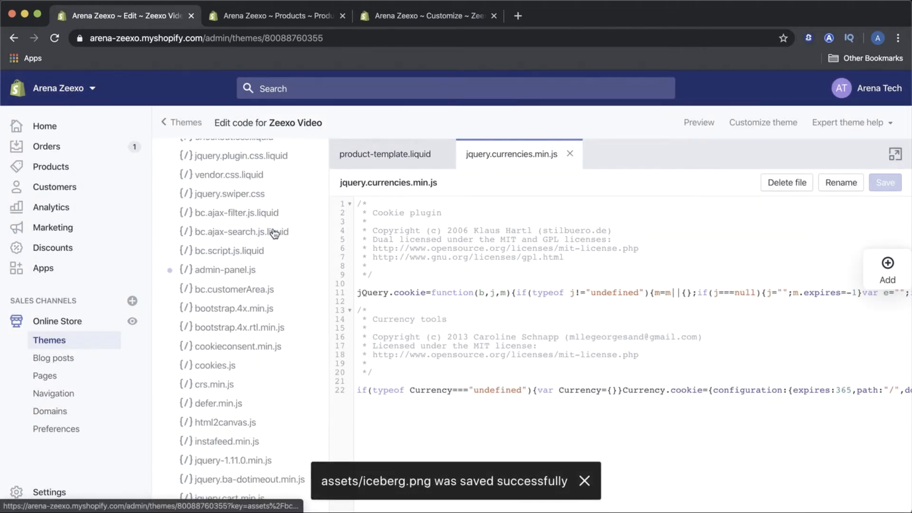
click(403, 19)
key(super+r)
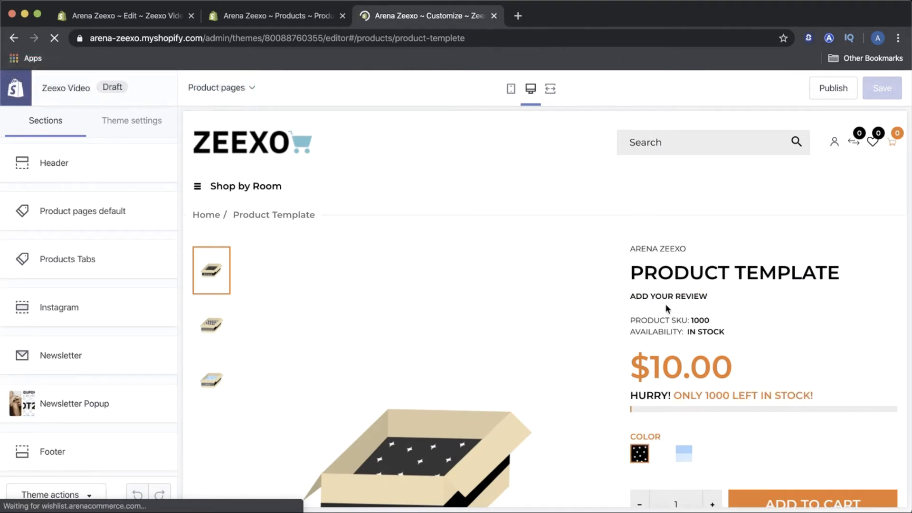
scroll(668, 310, down, 2)
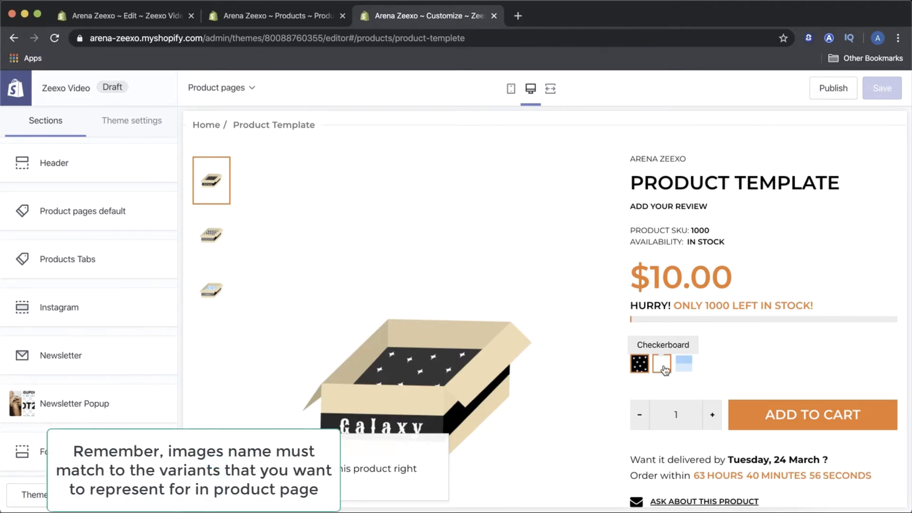
Return to the theme code editor and delete the Checkerboard.png asset from the Assets folder.
click(172, 19)
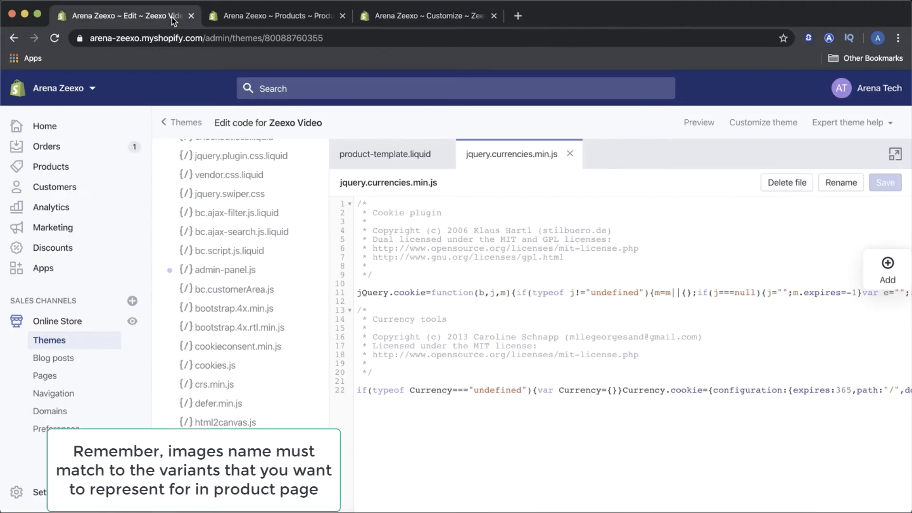
scroll(212, 376, down, 10)
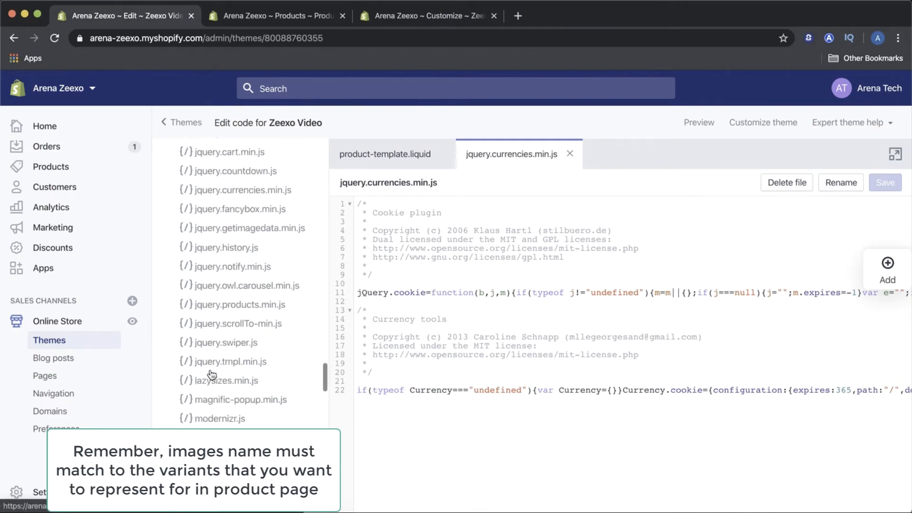
scroll(212, 375, down, 15)
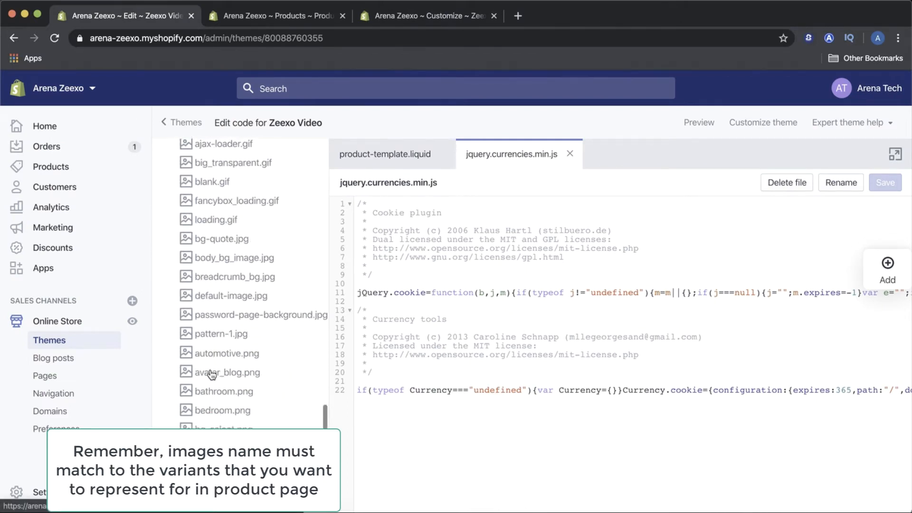
scroll(211, 374, down, 5)
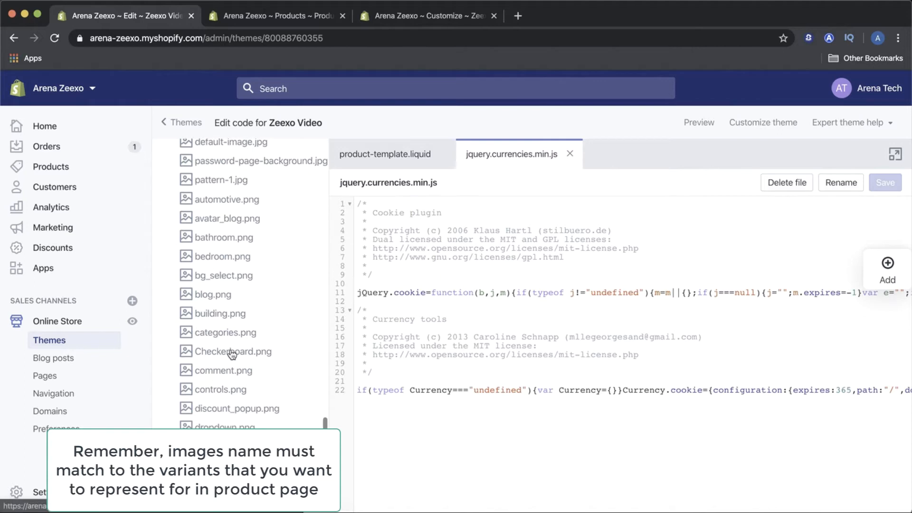
click(232, 351)
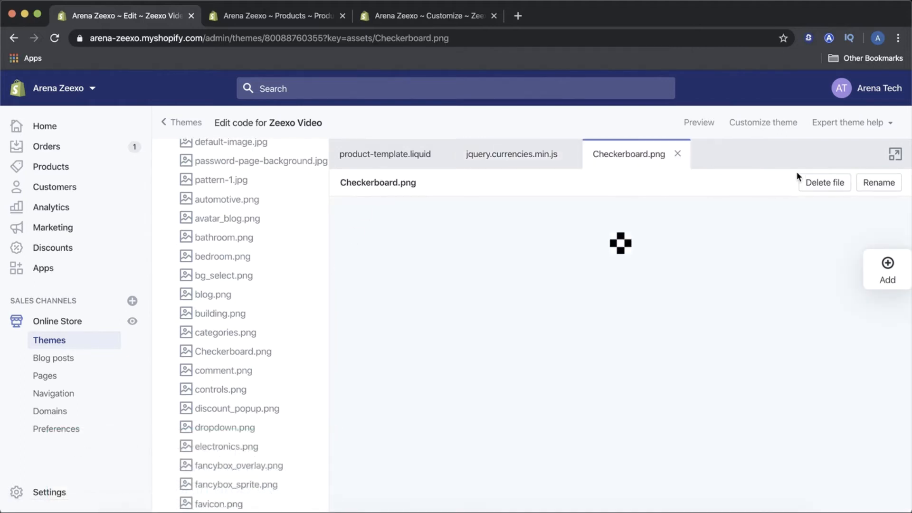
click(825, 183)
click(617, 221)
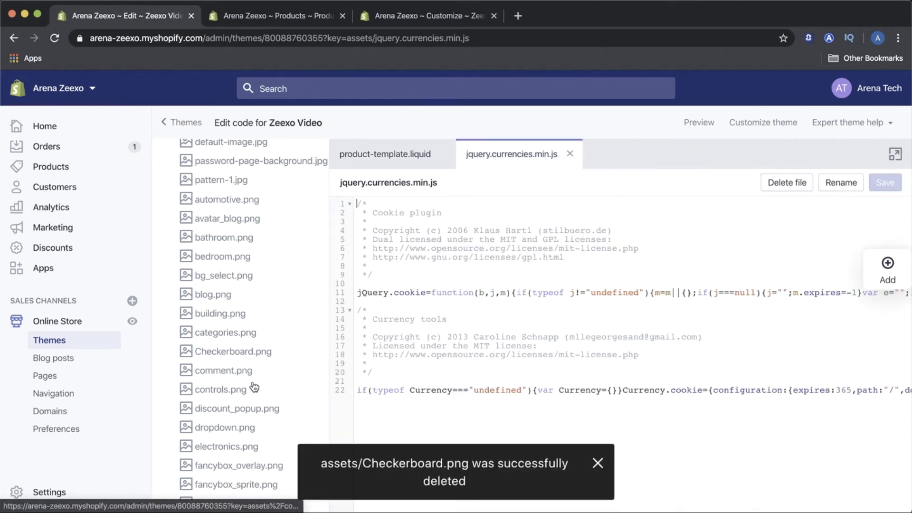
scroll(252, 379, down, 5)
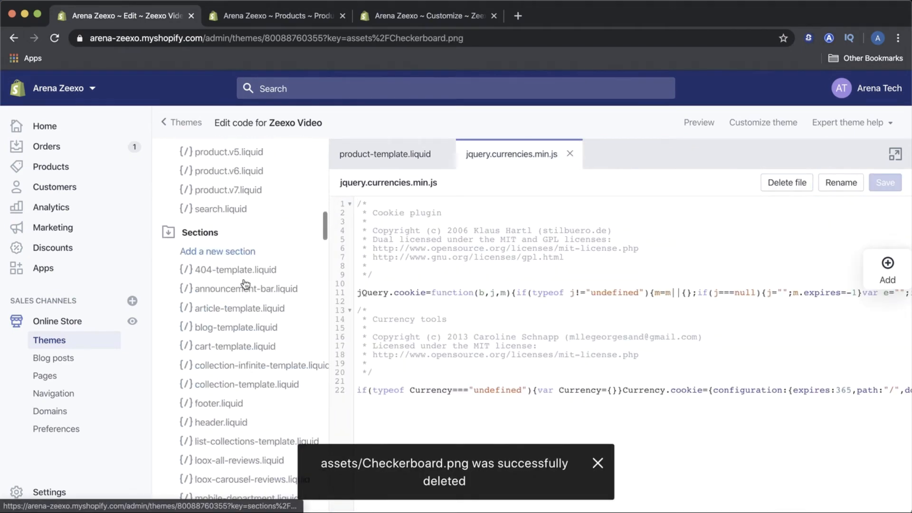
Switch to the Product folder in Finder and rename the swatch image Checkerboard.png to checkerboard.png.
scroll(244, 263, down, 20)
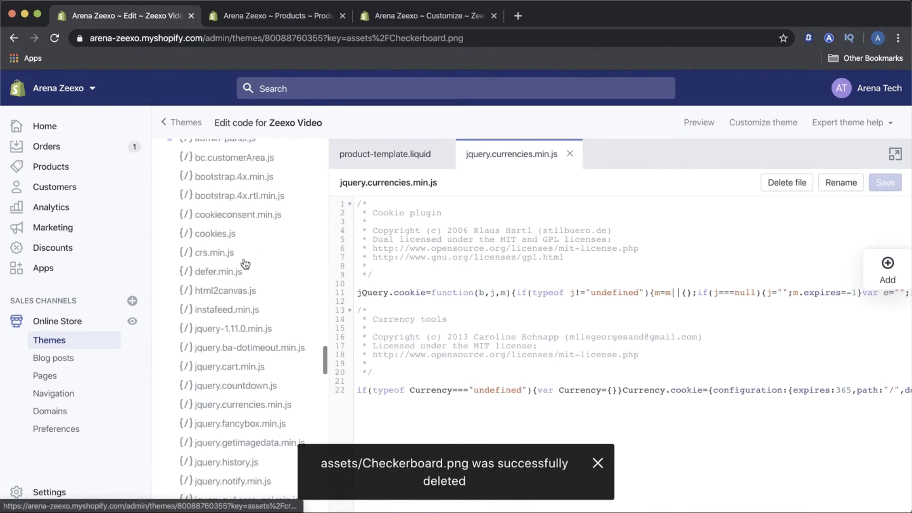
scroll(245, 264, up, 20)
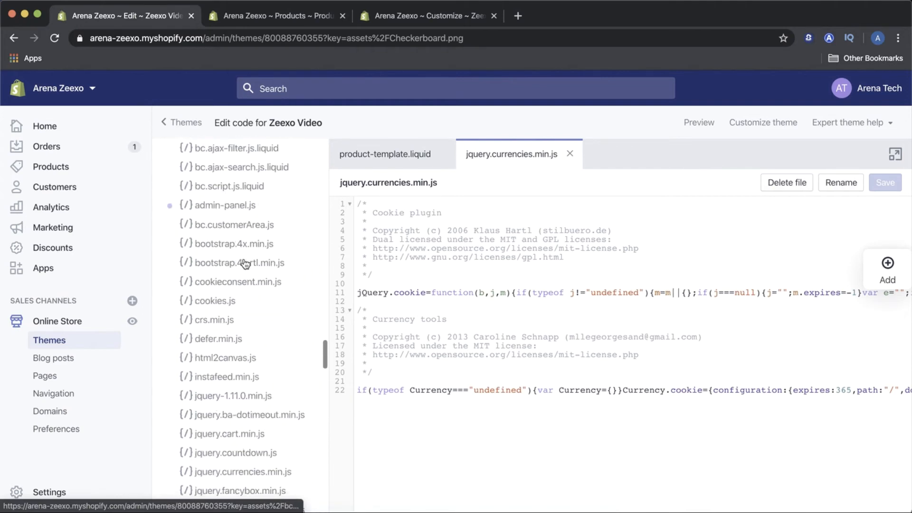
scroll(243, 258, down, 3)
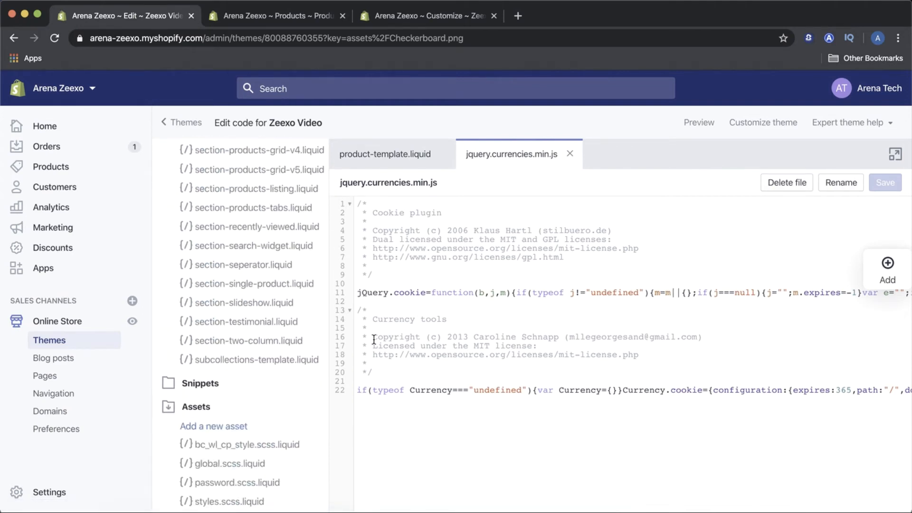
click(133, 510)
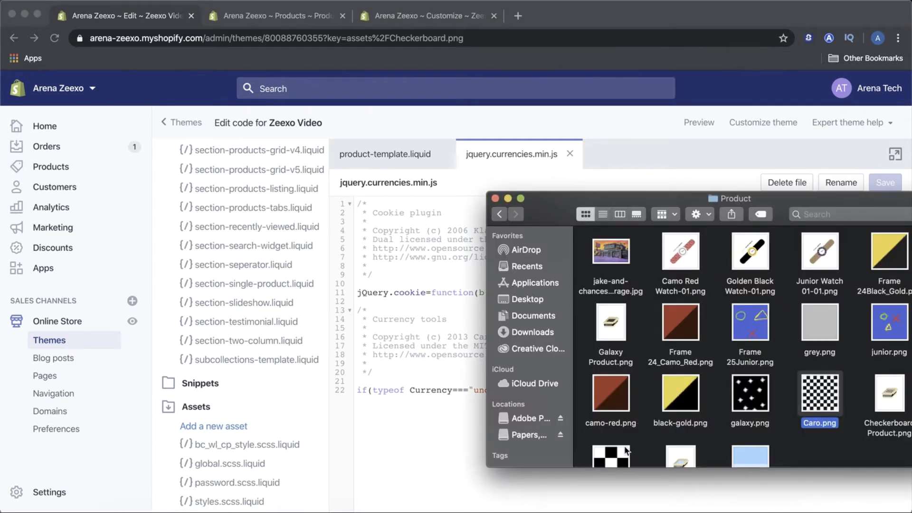
scroll(654, 367, down, 2)
click(591, 452)
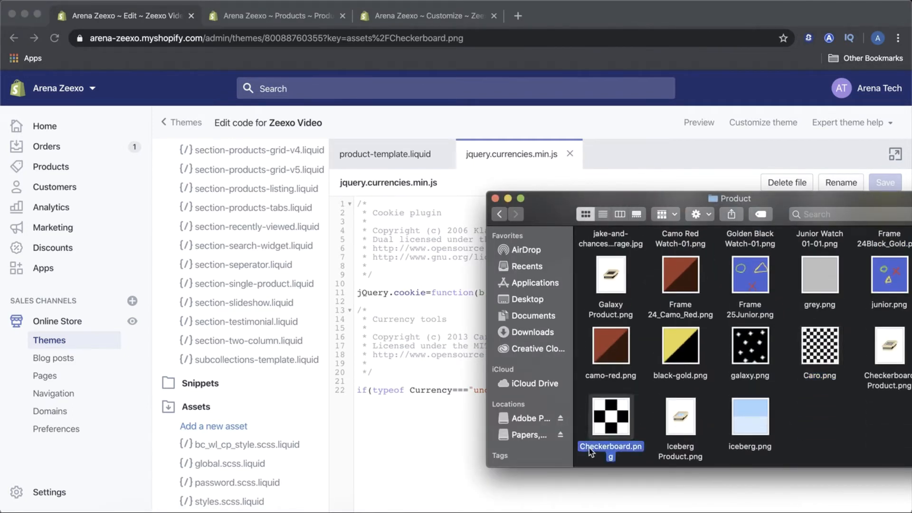
click(589, 449)
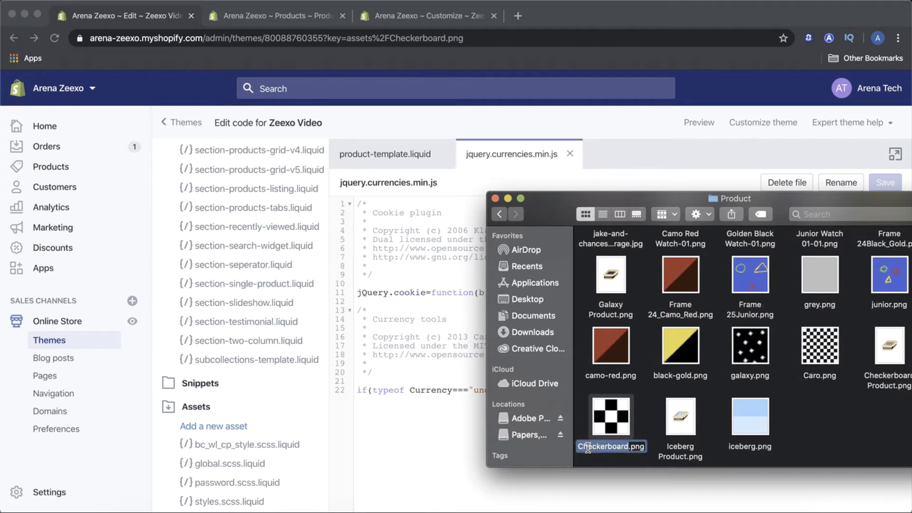
key(BackSpace)
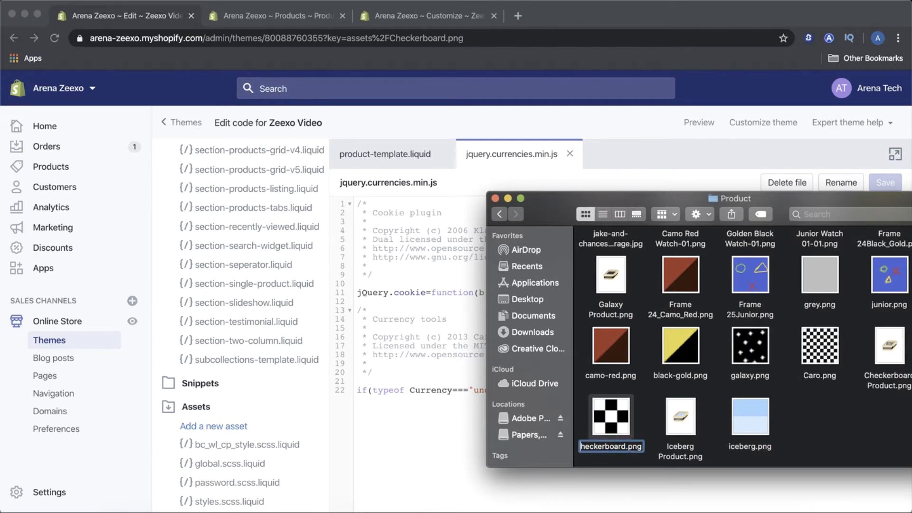
text(c)
click(871, 415)
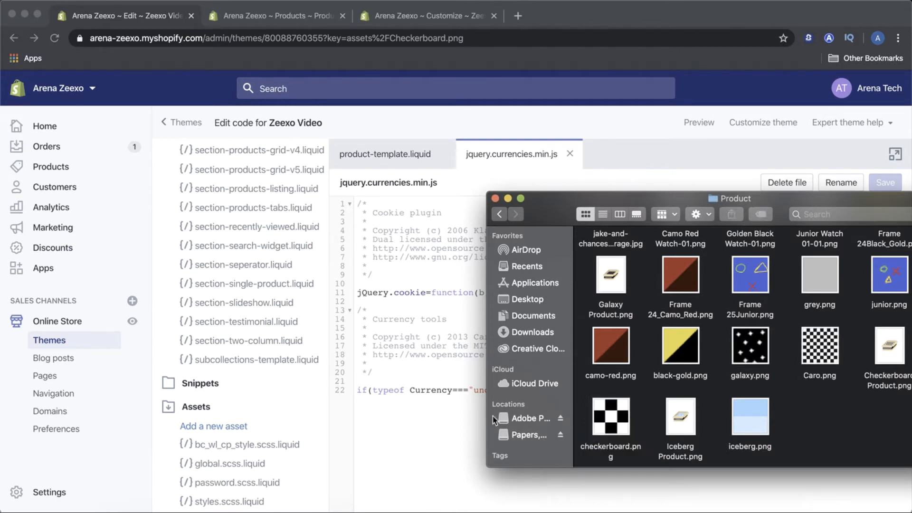
Return to the theme code editor and upload checkerboard.png from the Product folder as a new theme asset.
click(425, 444)
click(236, 430)
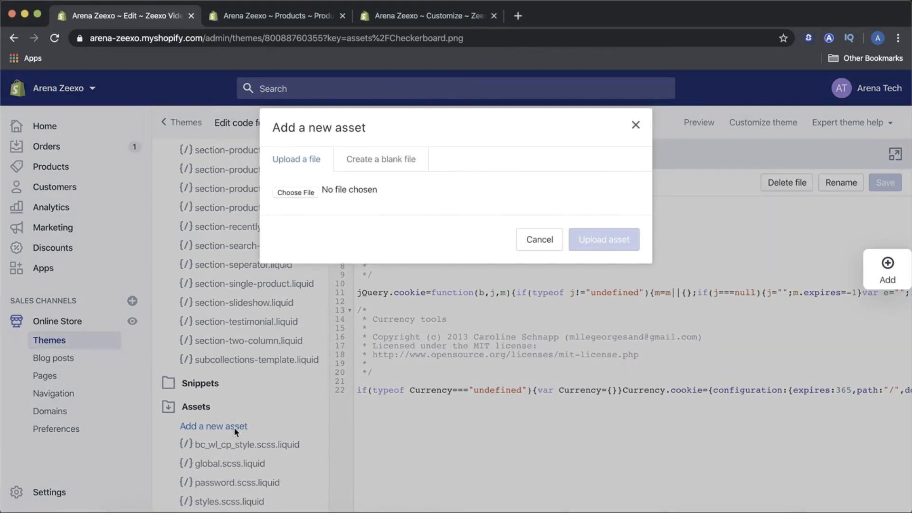
click(309, 192)
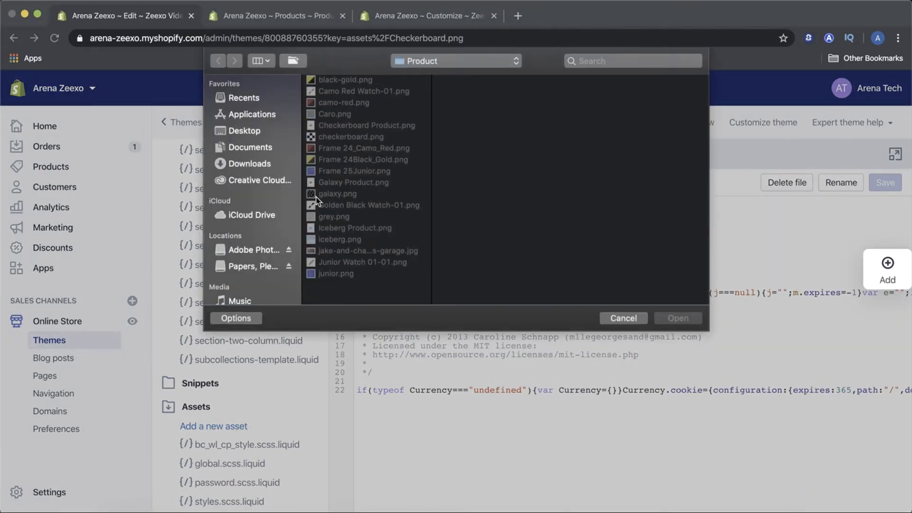
click(364, 137)
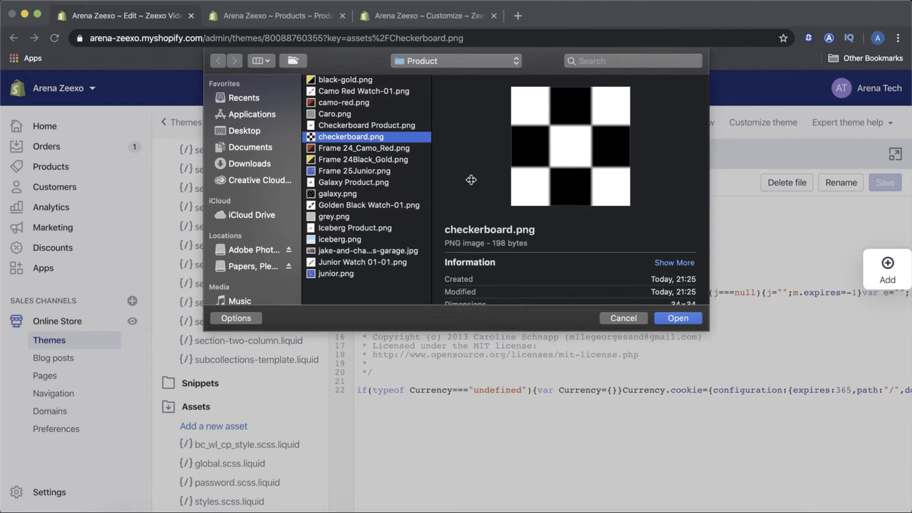
click(682, 318)
click(610, 242)
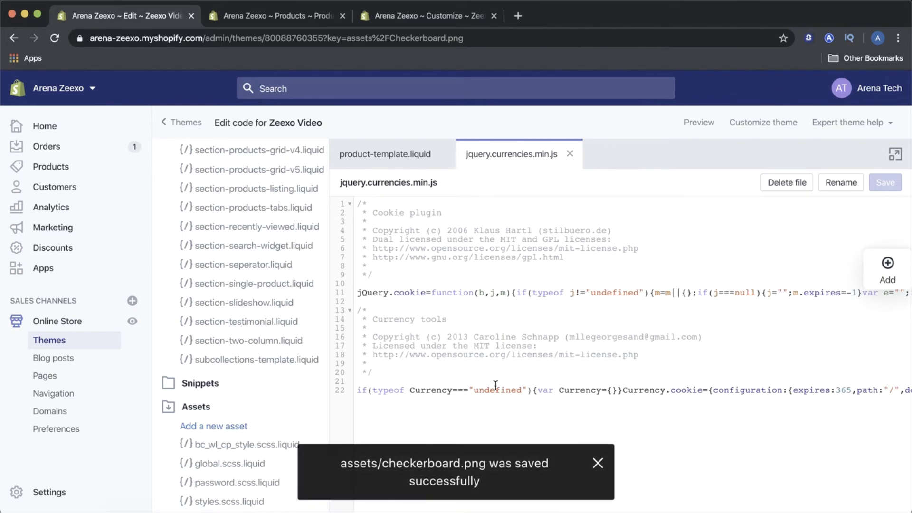
Switch to the theme customizer, reload it and check the three color swatches on the product page.
click(431, 19)
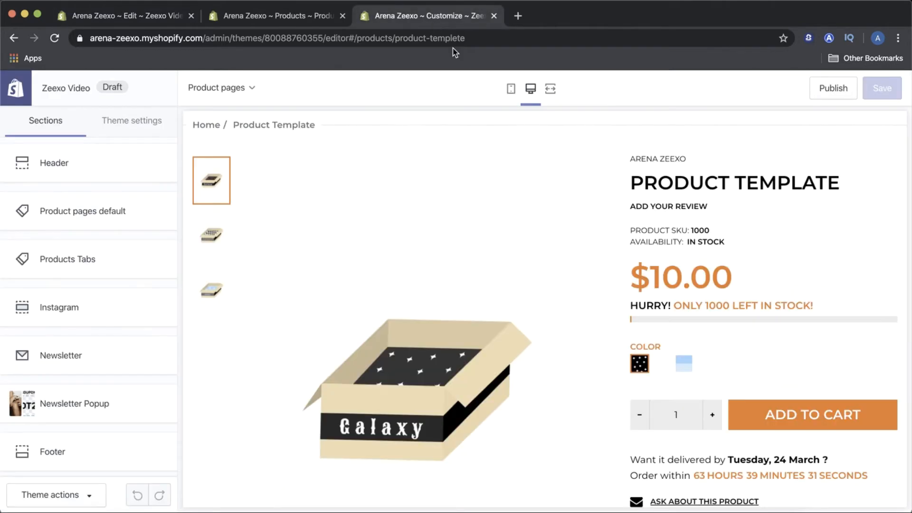
click(491, 44)
key(Return)
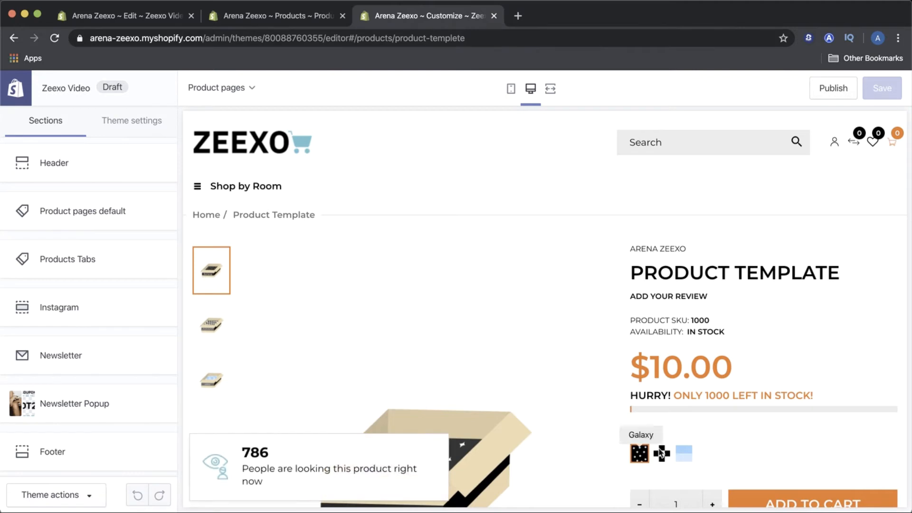
scroll(611, 389, down, 3)
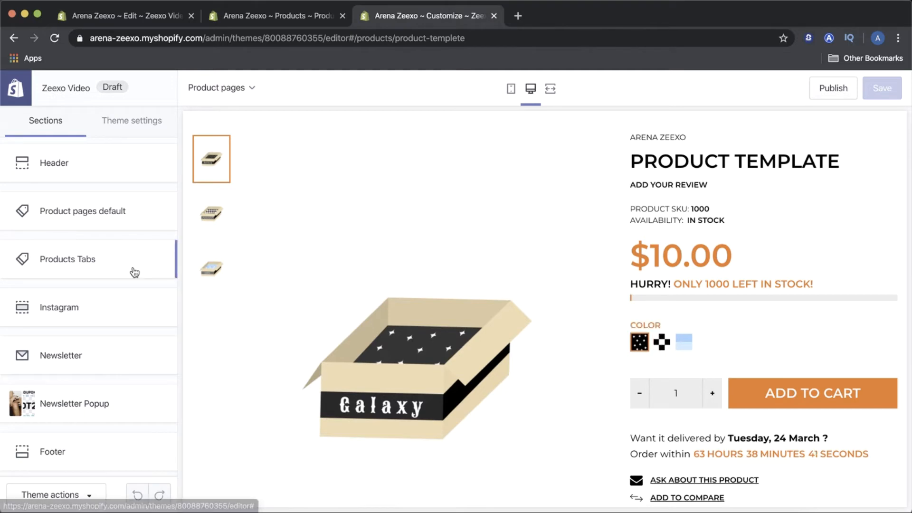
Open the Swatch Styles section of the theme settings.
click(131, 120)
click(46, 137)
scroll(250, 286, down, 2)
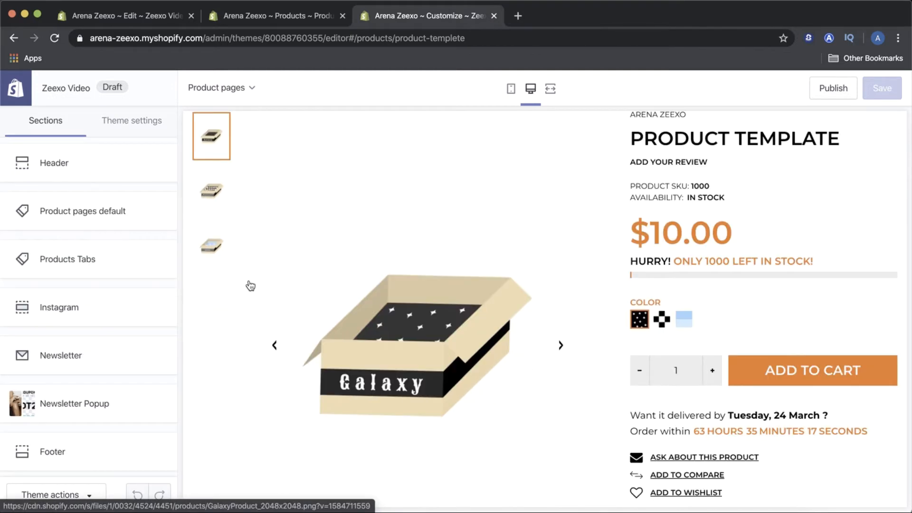
click(143, 129)
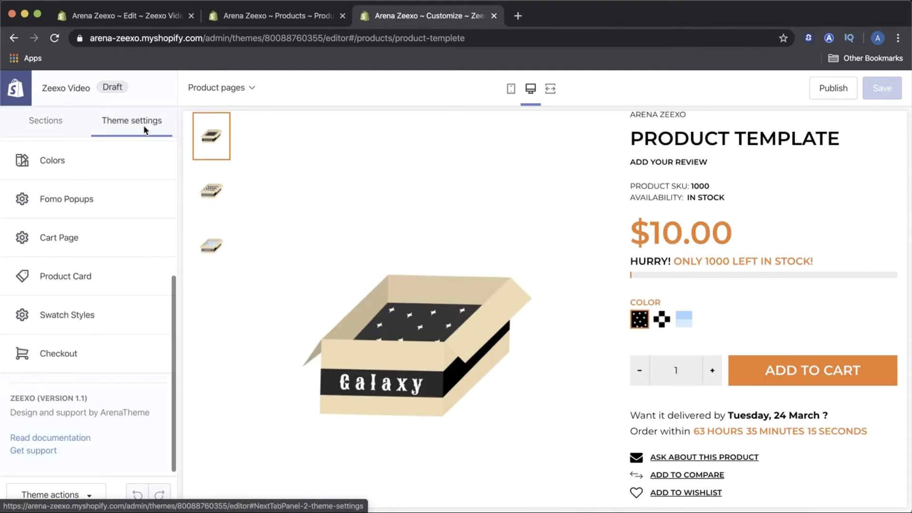
click(75, 325)
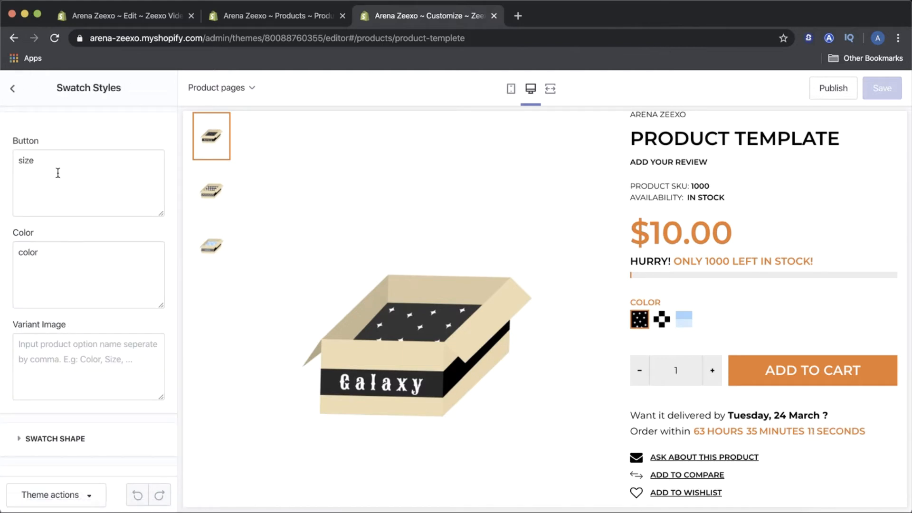
Clear the option name from the Color swatch style and set the Button style's option names to "size, color".
click(54, 259)
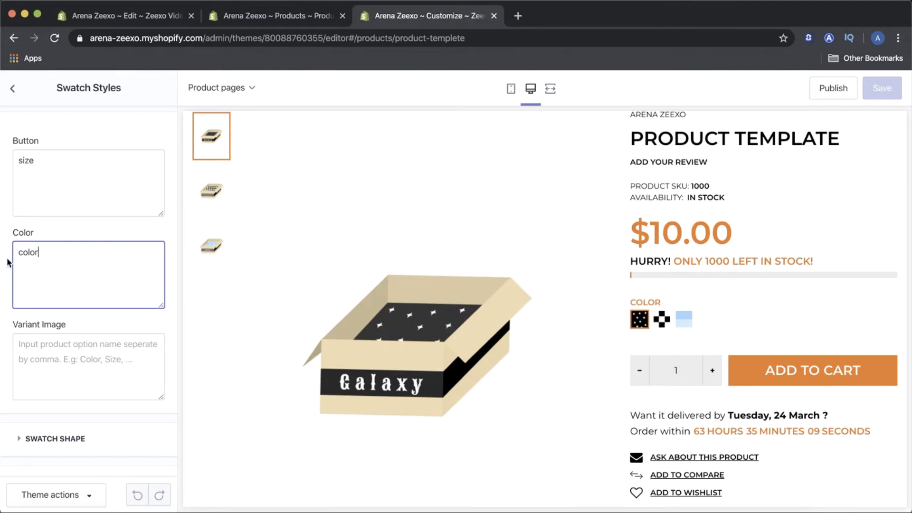
drag(41, 253, 19, 254)
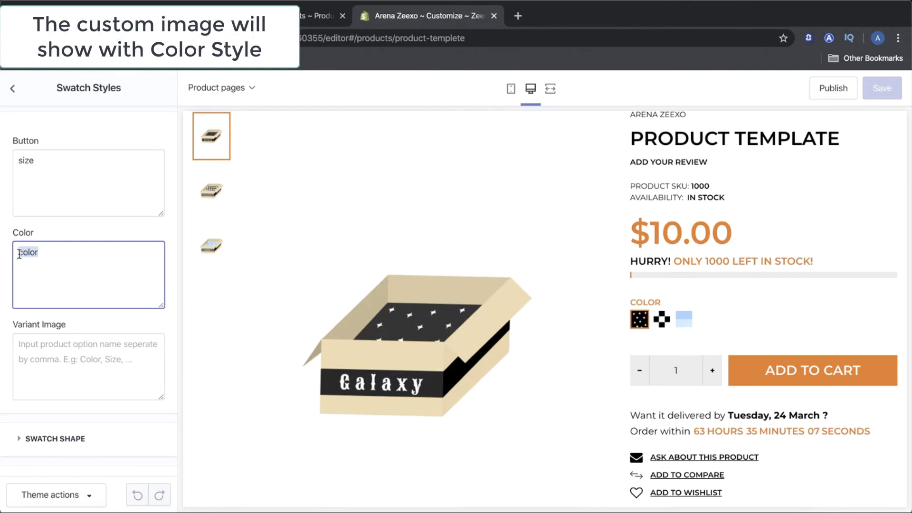
key(BackSpace)
click(93, 171)
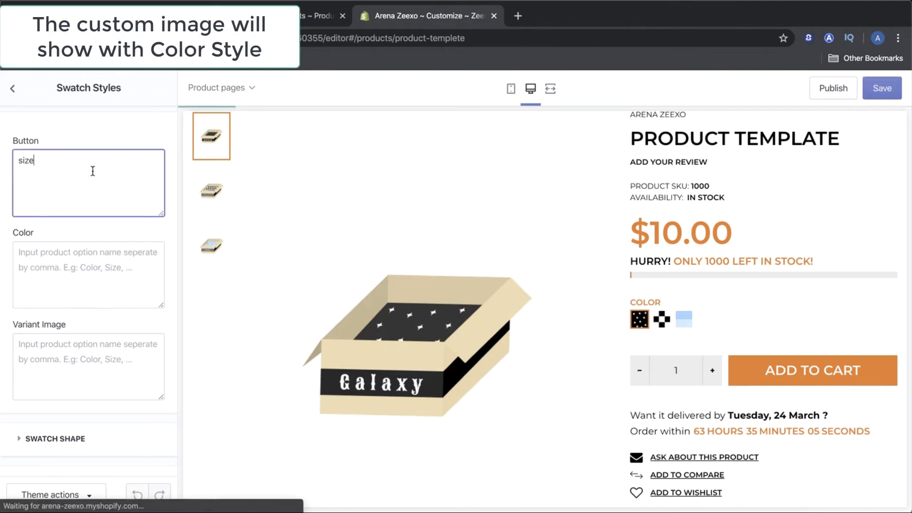
text(golor)
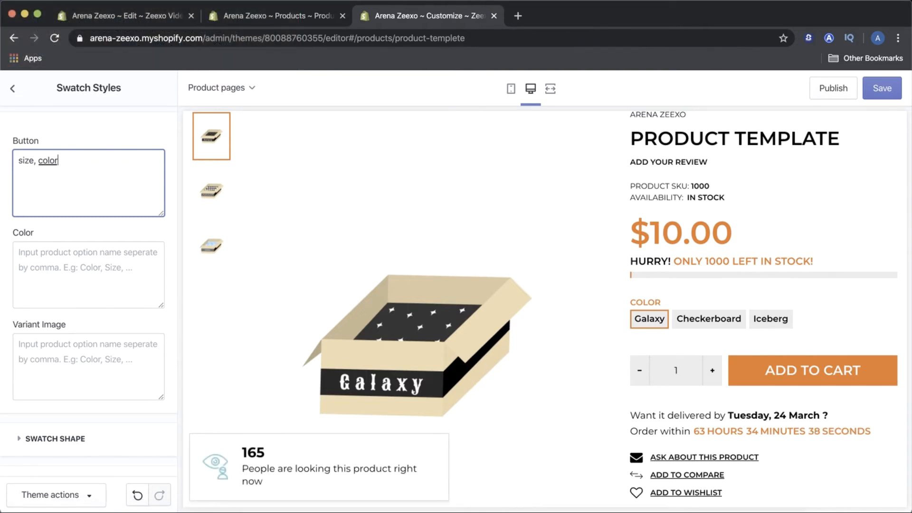
Reduce the Button style's option names to "size" and enter "color" as the Variant Image option name.
double_click(55, 162)
key(BackSpace)
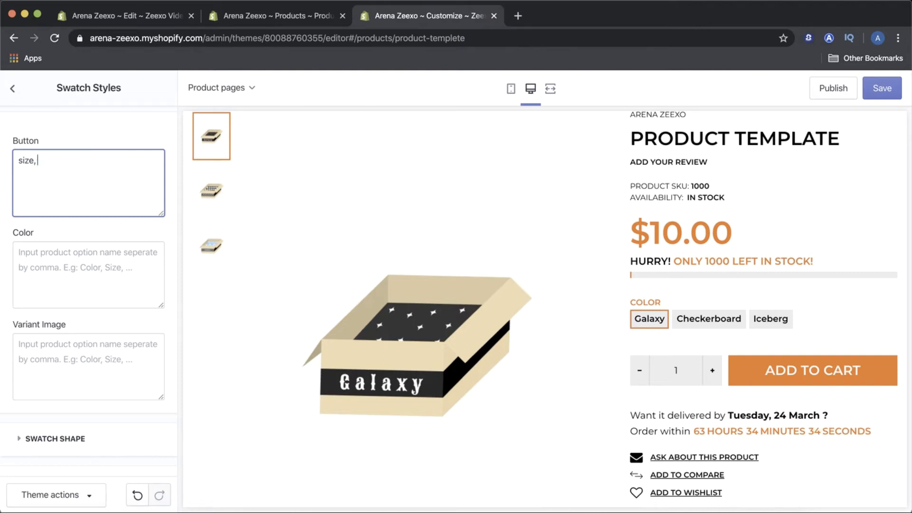
key(BackSpace)
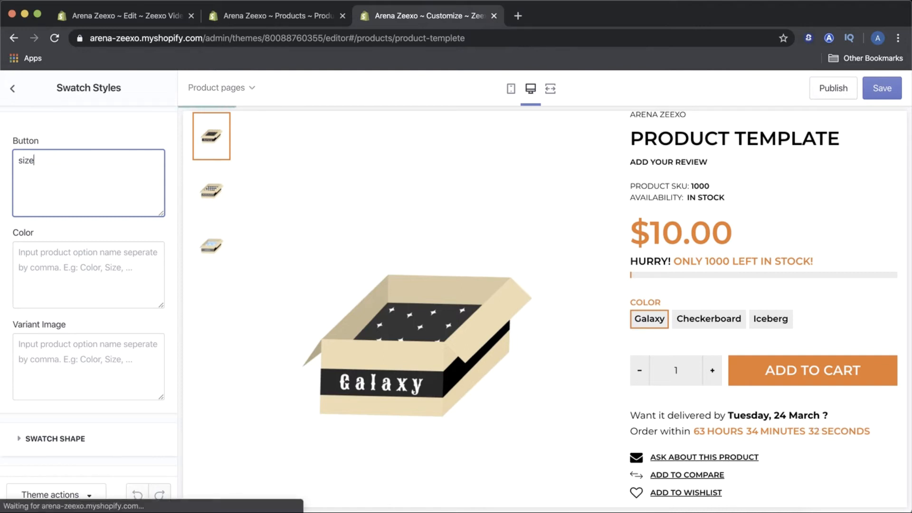
click(73, 359)
text(color)
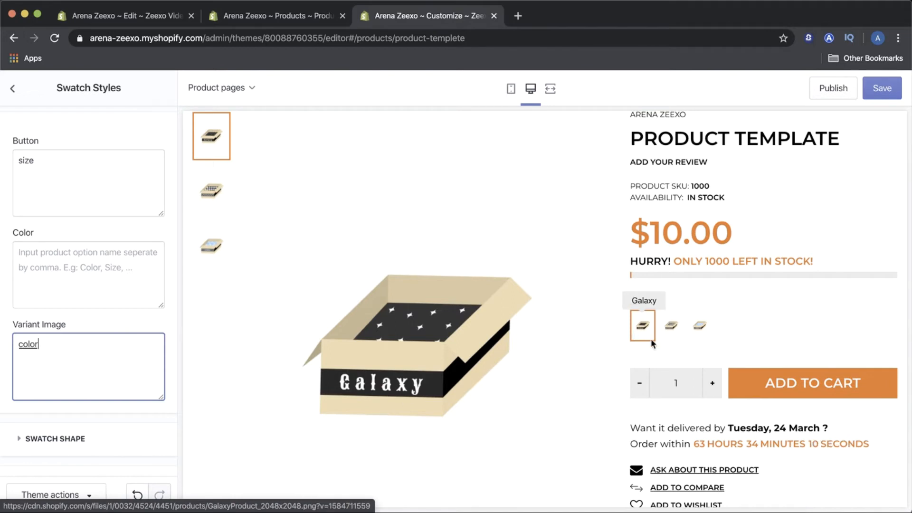
Test the variant image swatches in the preview by selecting the Checkerboard, Iceberg and Galaxy variants in turn.
click(672, 335)
click(698, 332)
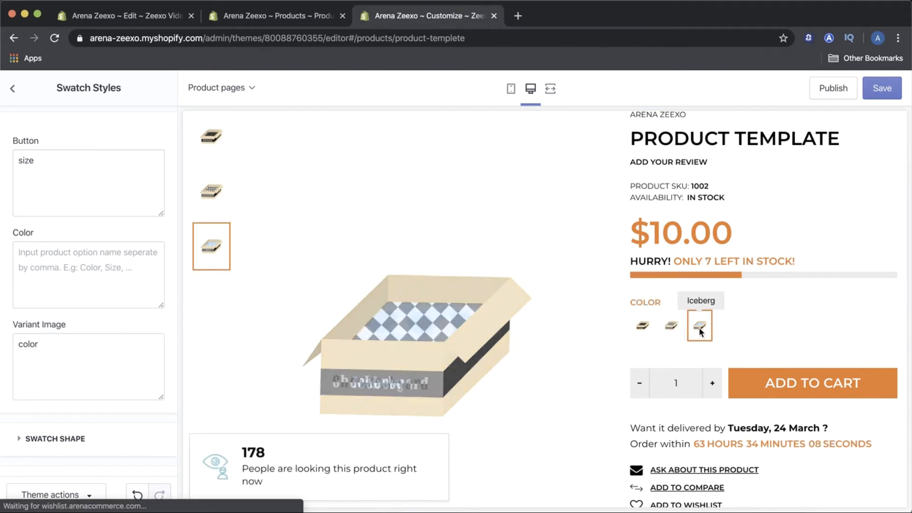
click(682, 330)
click(644, 327)
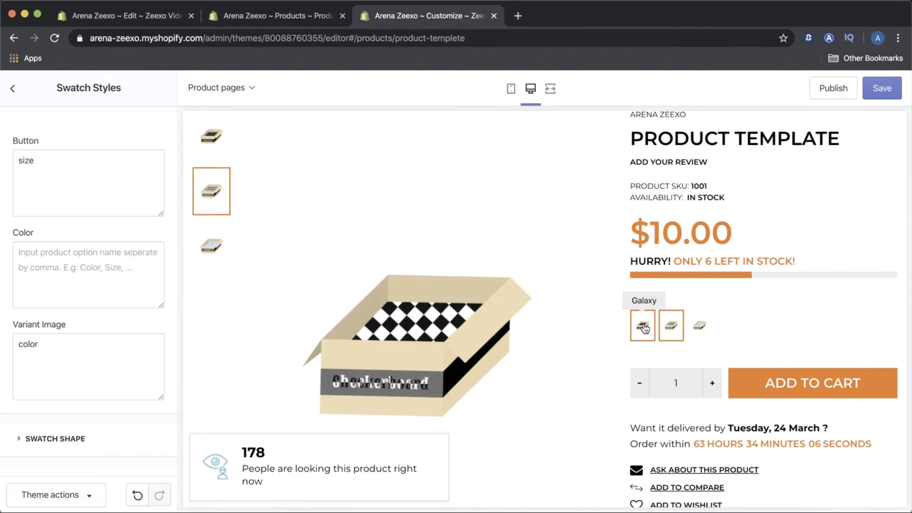
click(671, 326)
click(700, 325)
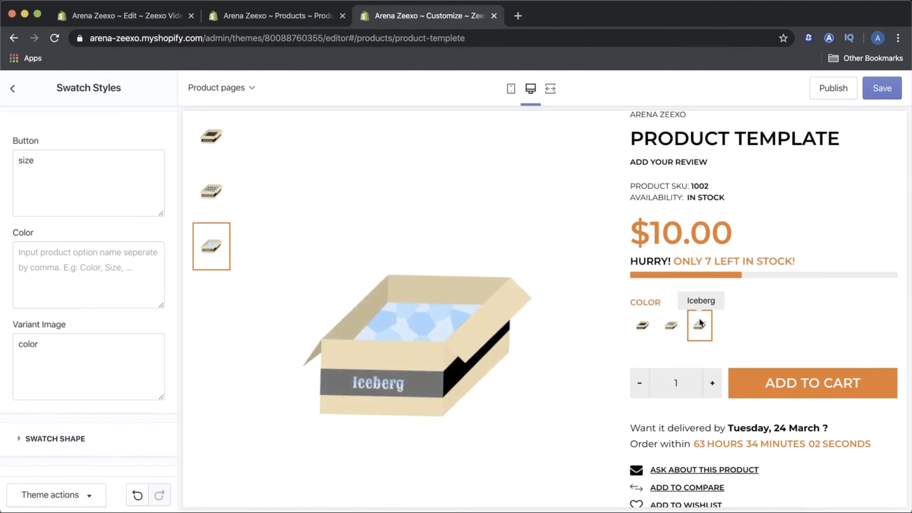
Expand the Swatch Shape settings and set the Button swatch shape to Circle.
scroll(114, 381, down, 1)
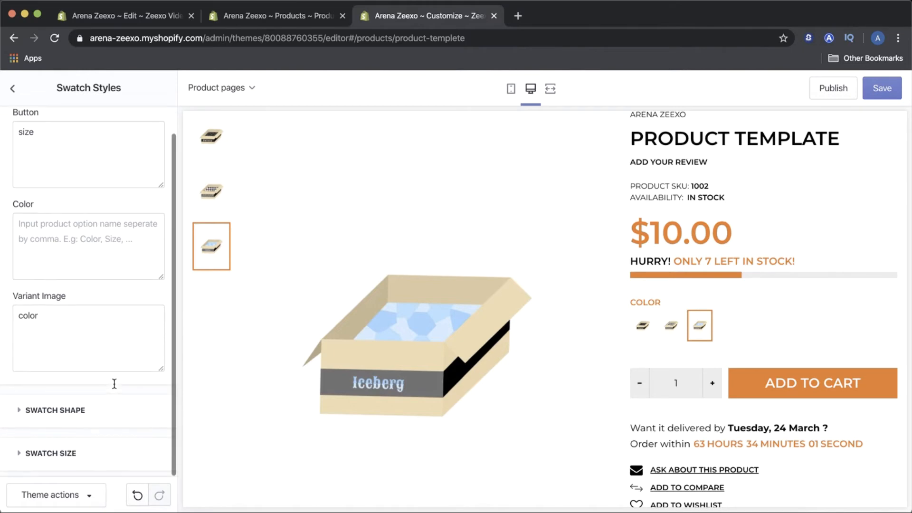
click(76, 412)
scroll(73, 420, down, 3)
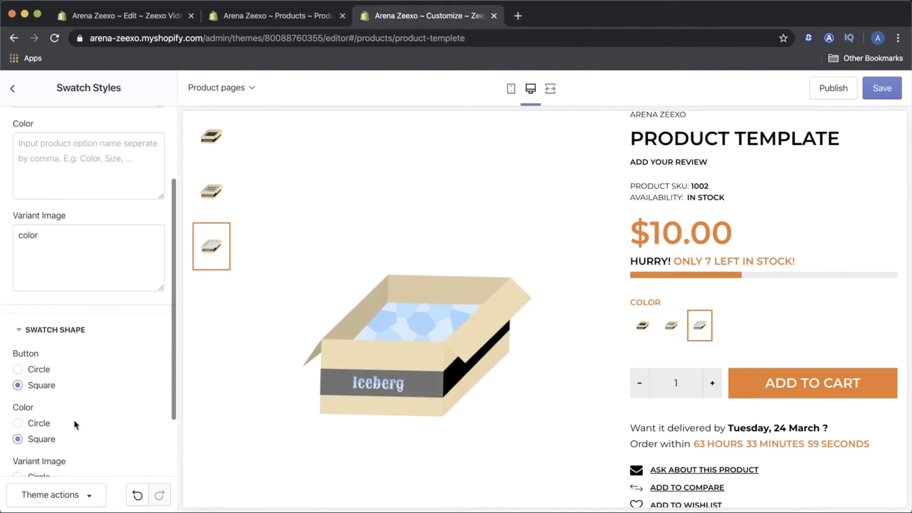
click(99, 248)
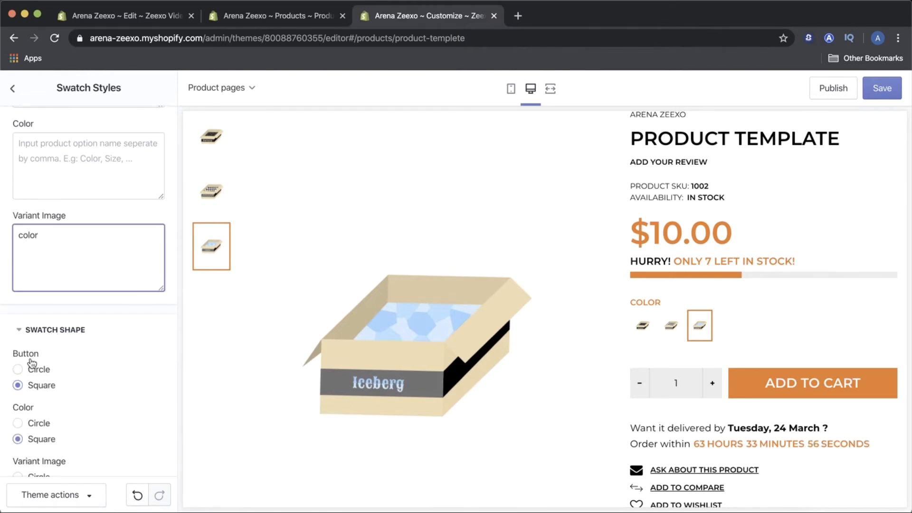
click(18, 370)
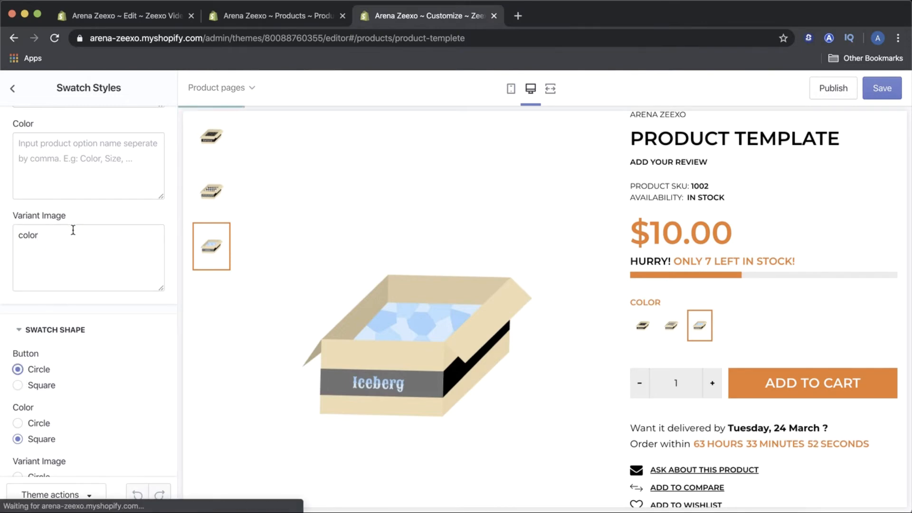
Clear the option name from the Variant Image swatch style and enter "color" as the Color style's option name.
drag(74, 230, 2, 232)
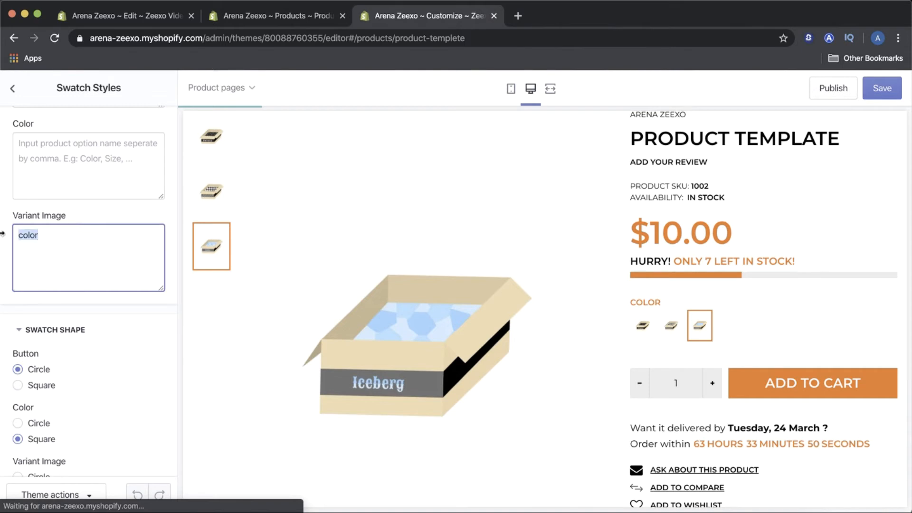
key(BackSpace)
scroll(49, 204, up, 3)
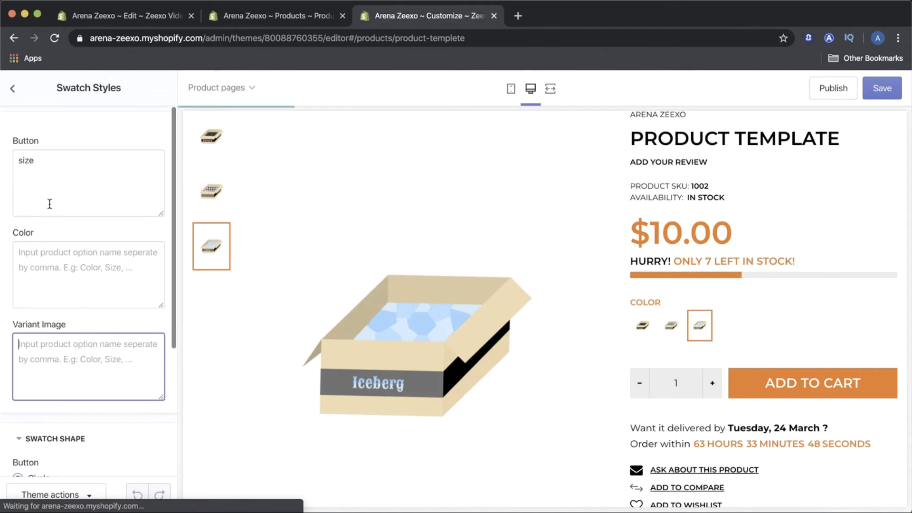
click(67, 174)
click(27, 254)
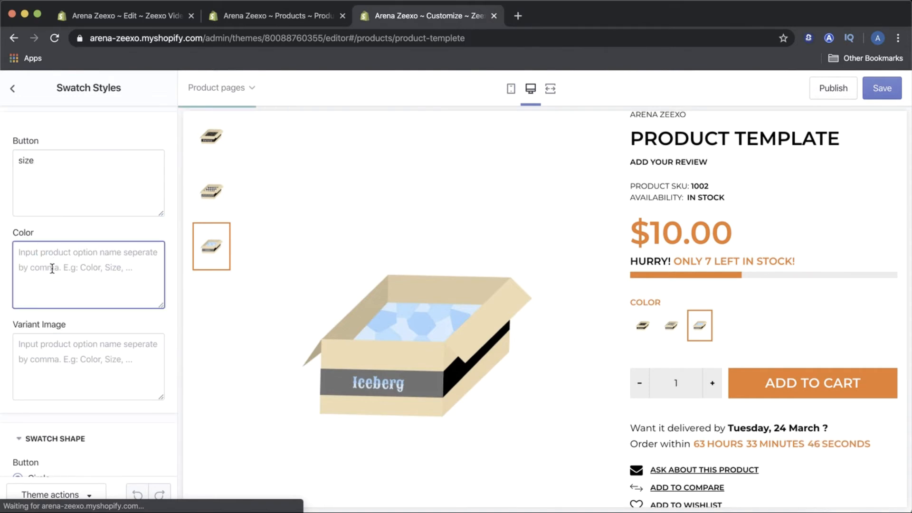
text(color)
Set the Color swatch shape to Circle and test the Checkerboard and Iceberg swatches in the preview.
scroll(98, 391, down, 5)
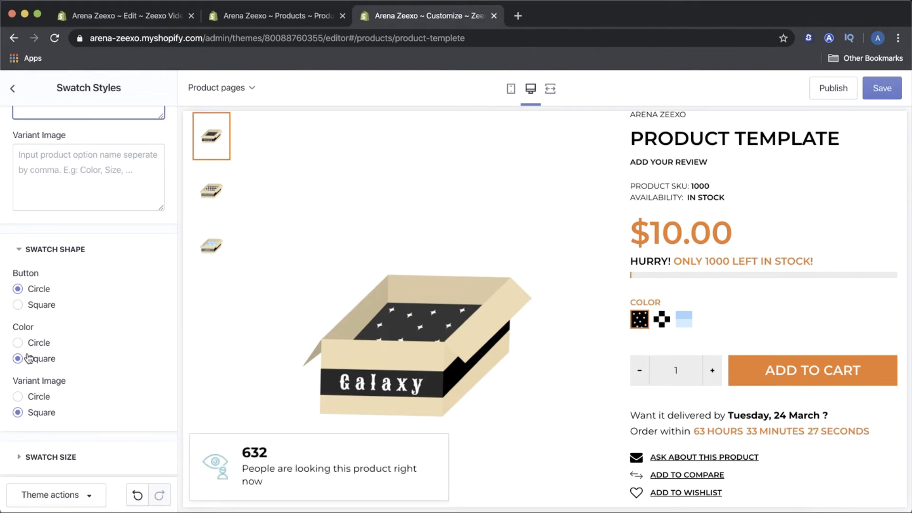
click(18, 343)
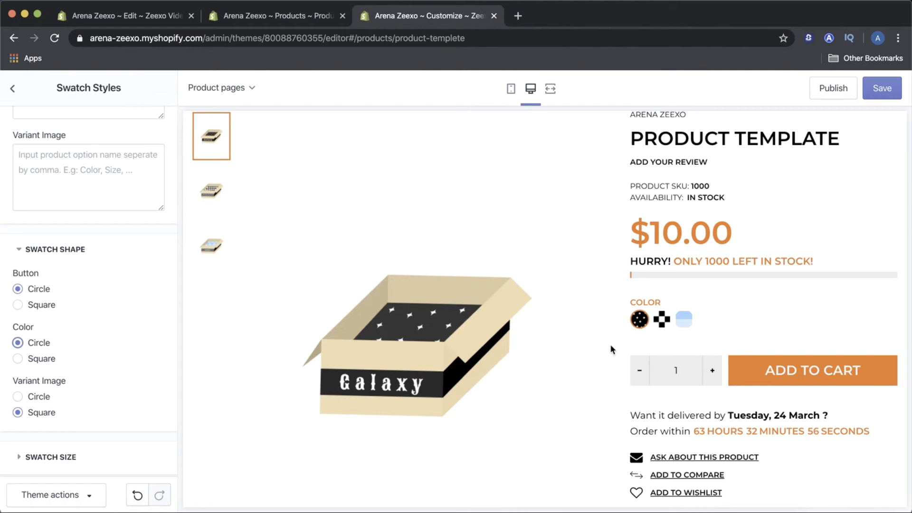
click(662, 319)
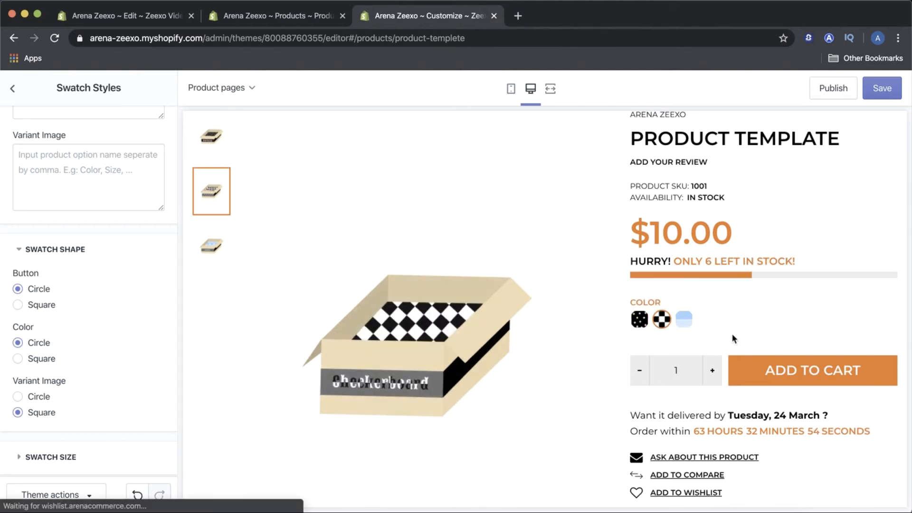
click(685, 320)
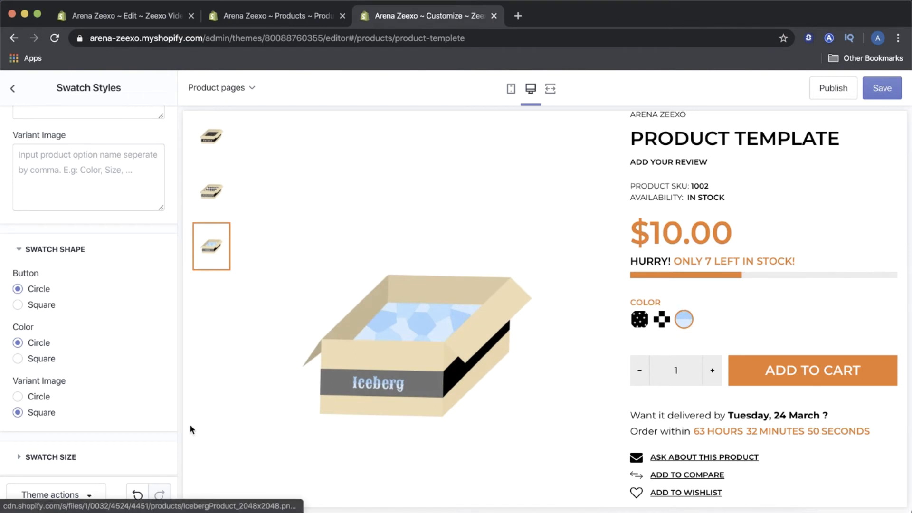
Expand the Swatch Size settings and set both the Color width and Color height to 45px.
scroll(124, 426, down, 1)
click(103, 455)
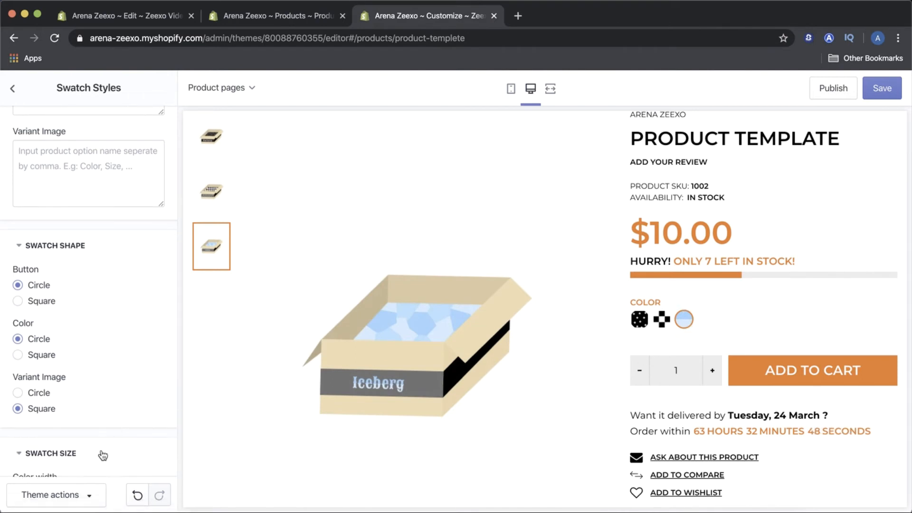
scroll(76, 418, down, 5)
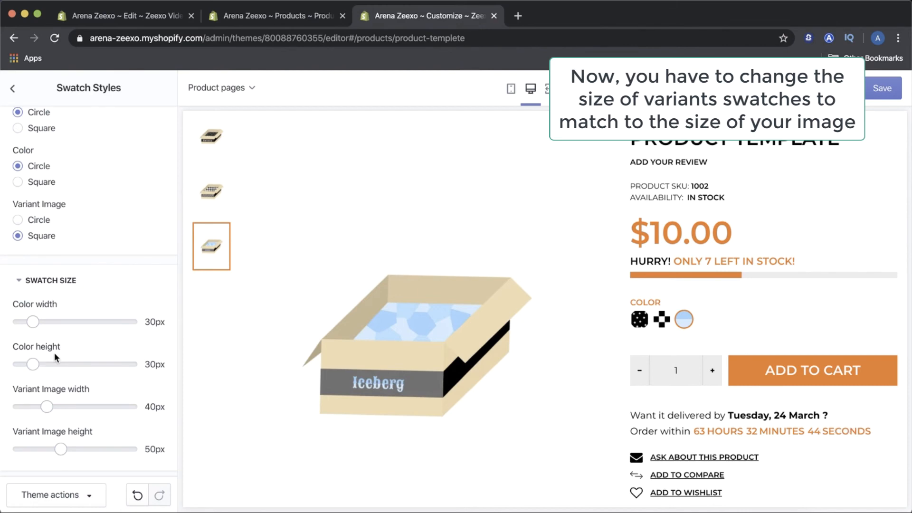
drag(40, 329, 55, 324)
drag(33, 364, 53, 364)
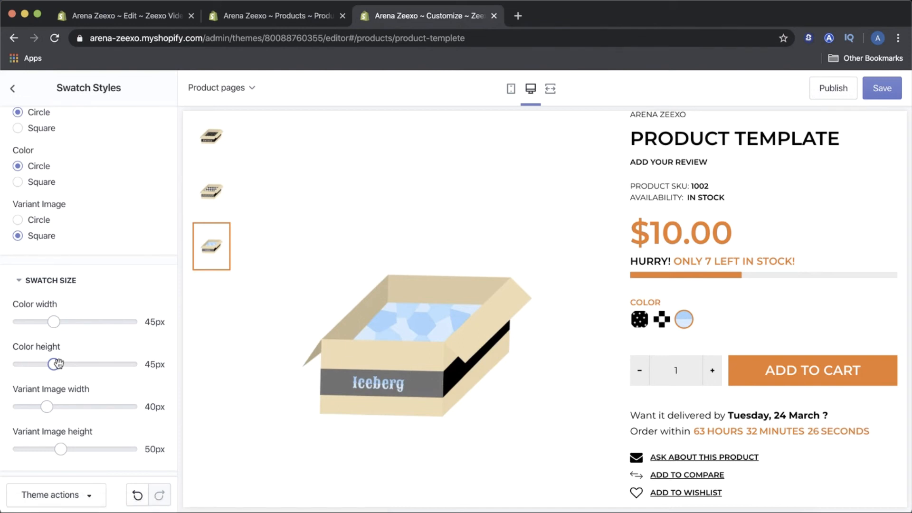
Try a Color swatch height of 95px, save the theme and select the Galaxy variant in the preview.
drag(58, 364, 125, 364)
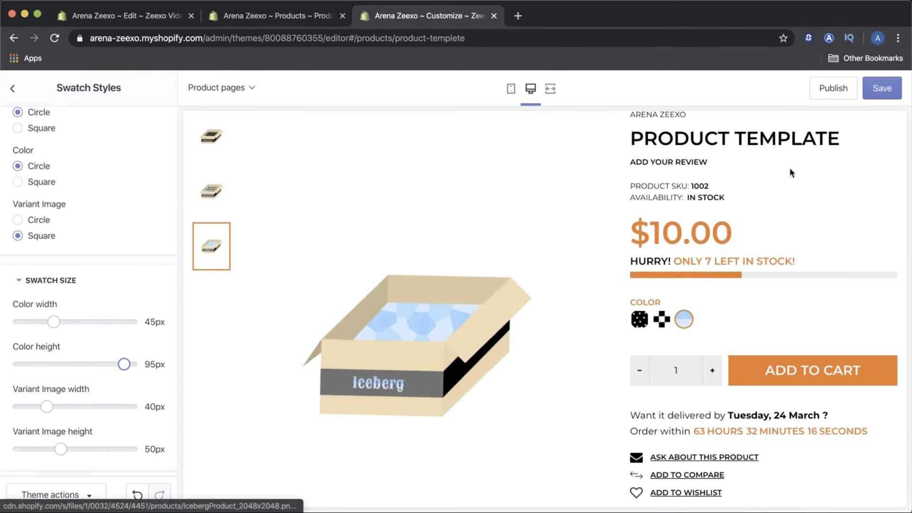
click(882, 93)
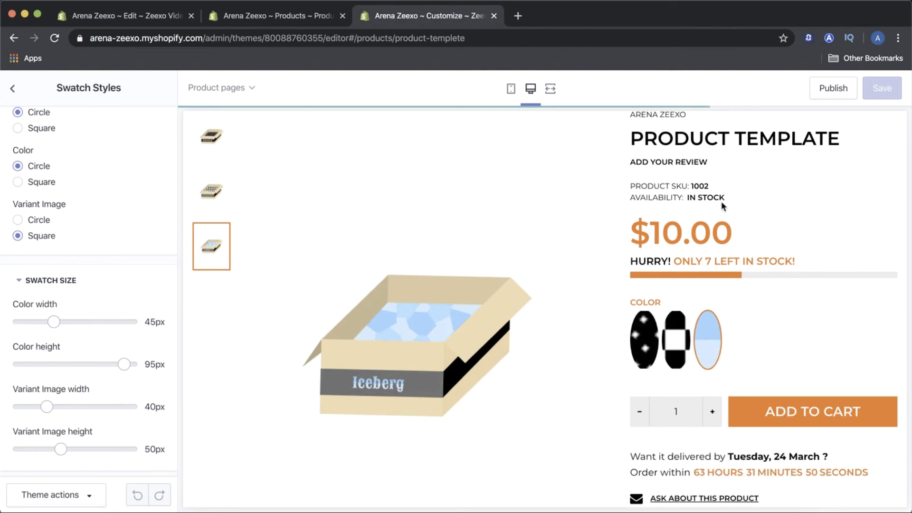
click(644, 340)
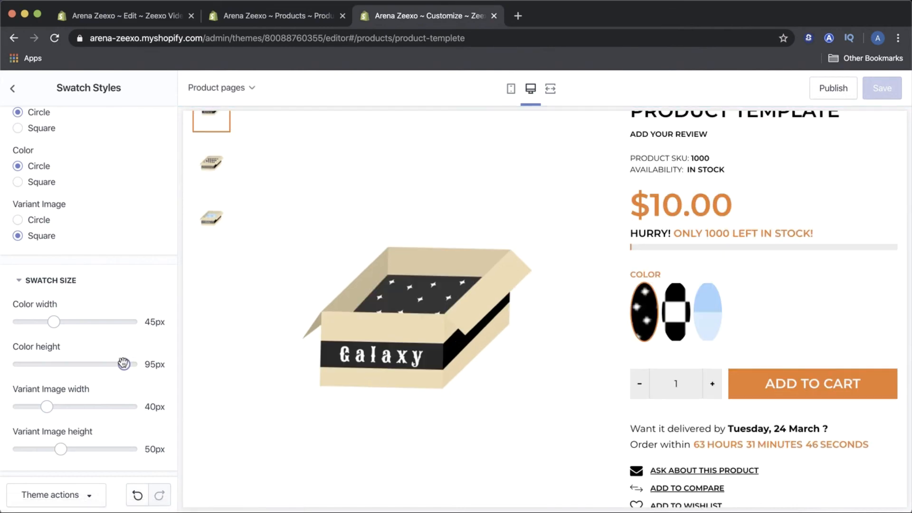
Set the Color swatch height to 45px and save the theme settings.
drag(124, 363, 54, 365)
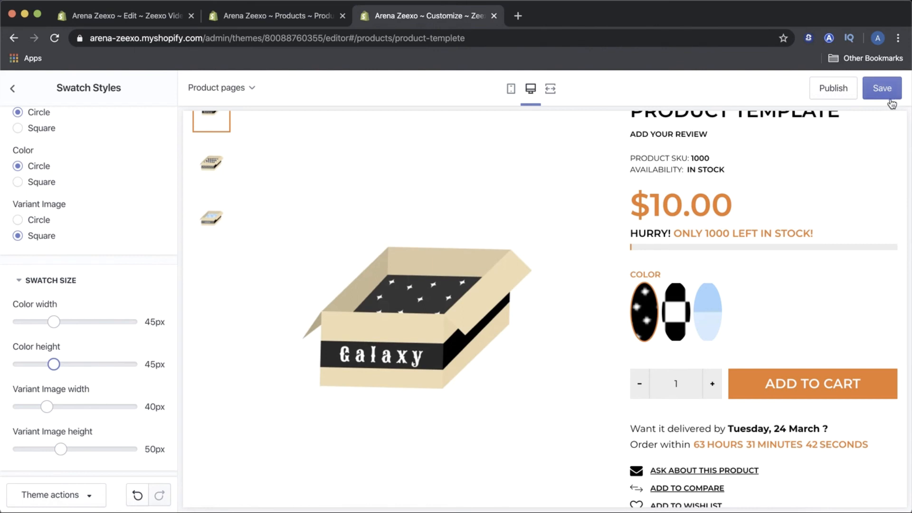
click(886, 91)
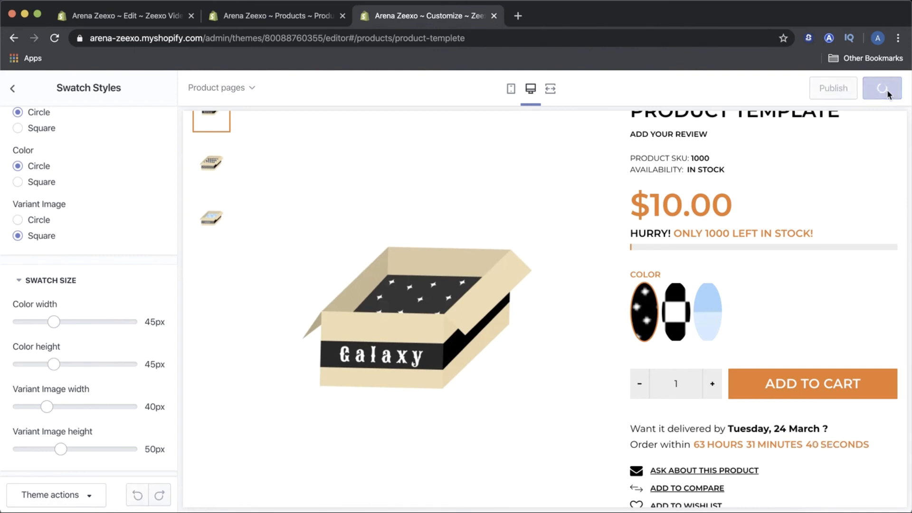